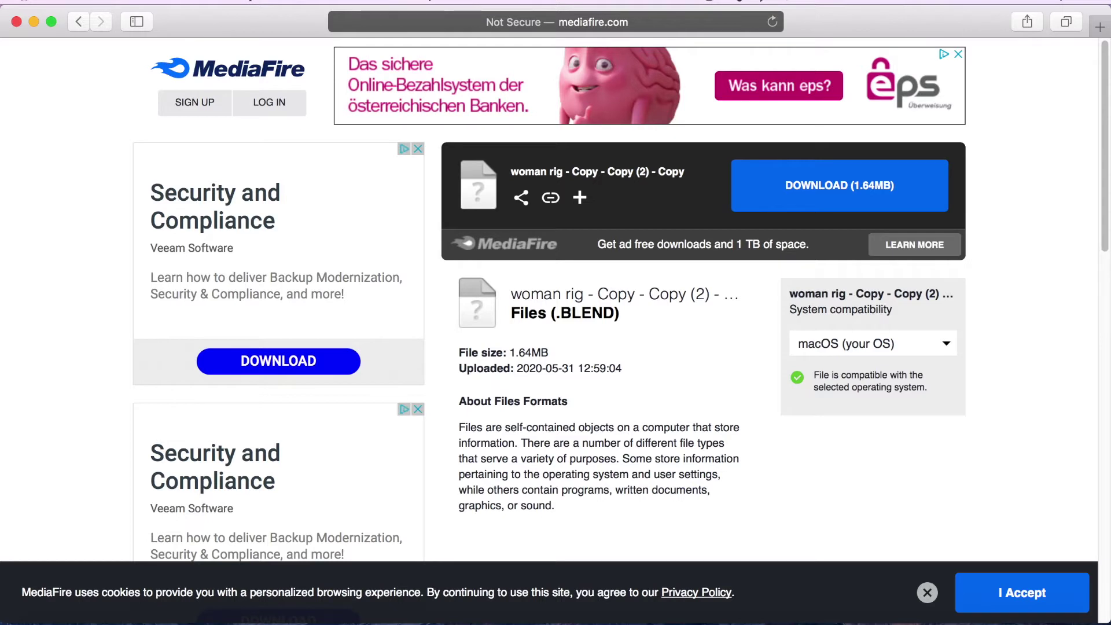
Review the MediaFire page for the 1.64MB woman rig .BLEND file, then switch to Blender
left_click(636, 22)
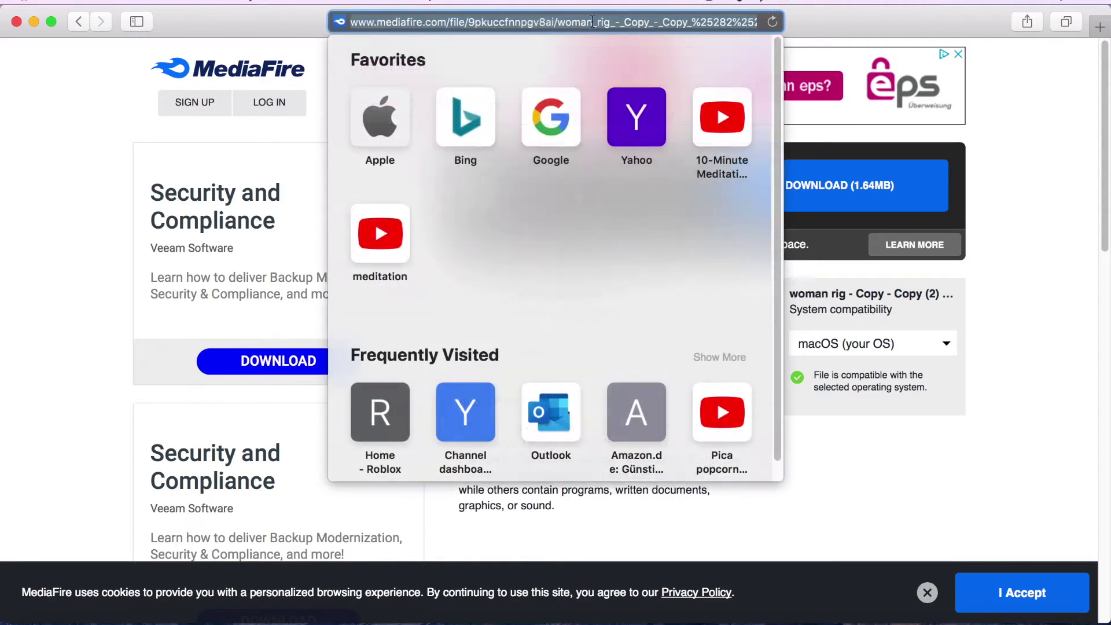
left_click(1073, 169)
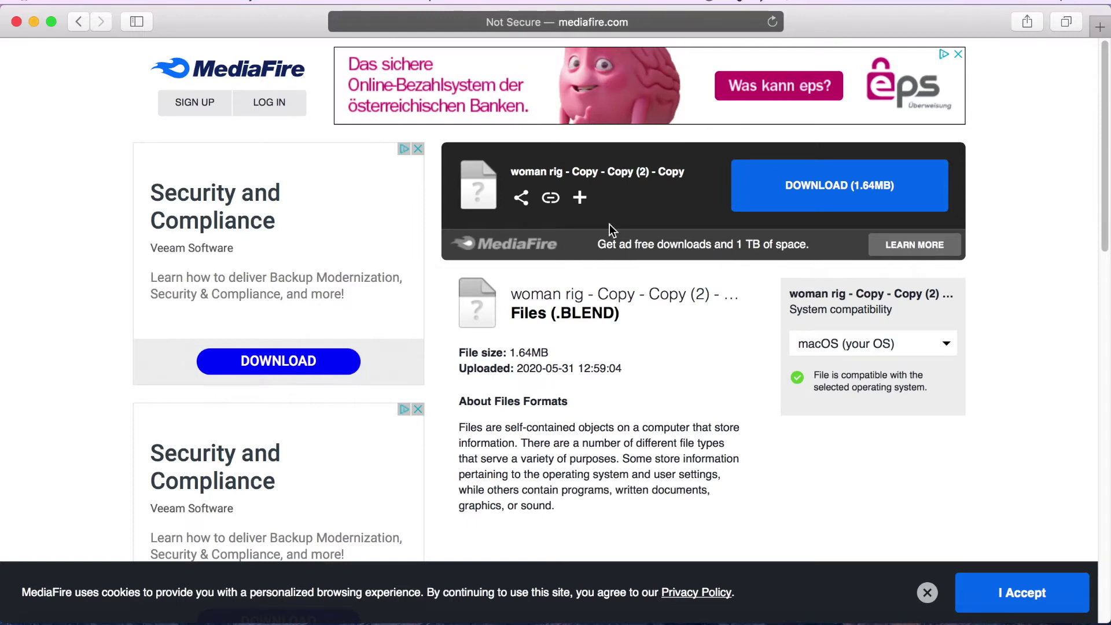
left_click_drag(515, 299, 738, 299)
left_click(713, 332)
scroll(748, 438, "down", 4)
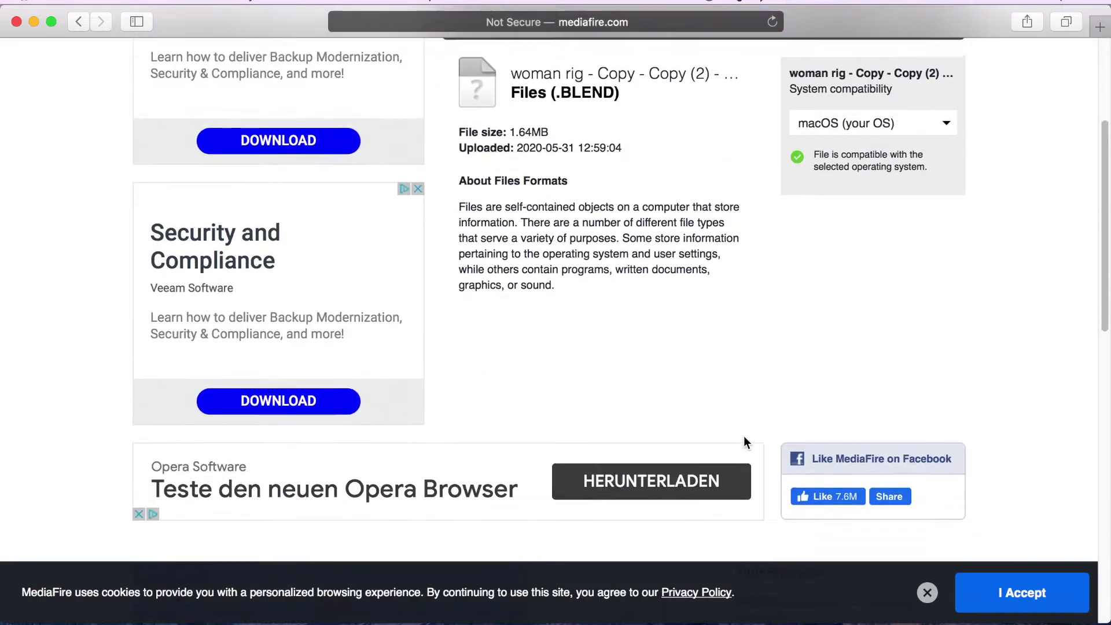
scroll(744, 436, "up", 4)
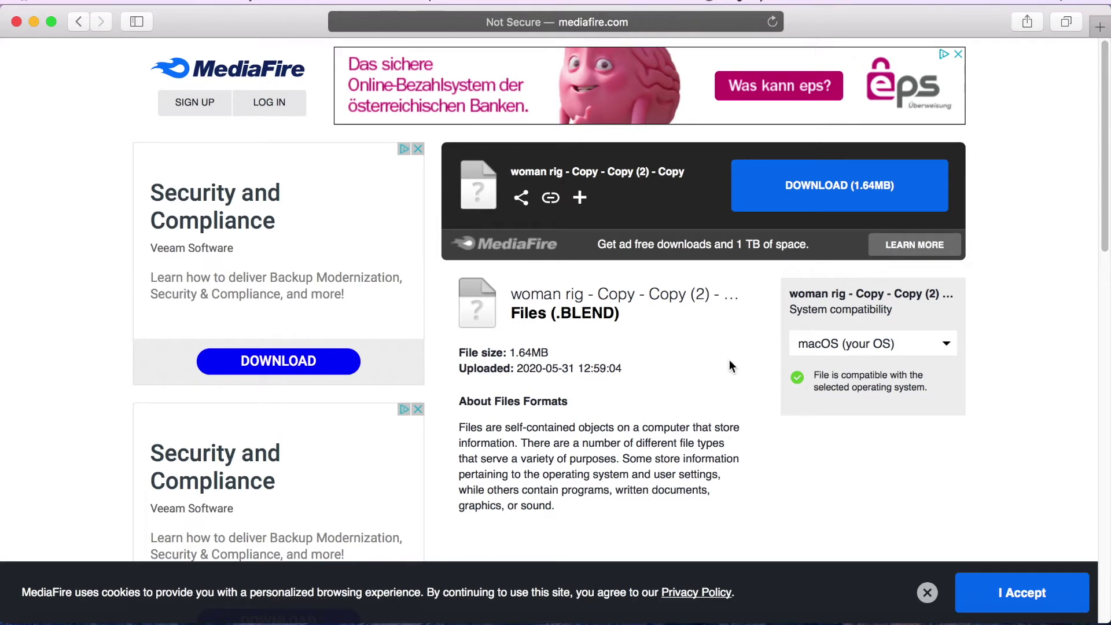
left_click(241, 616)
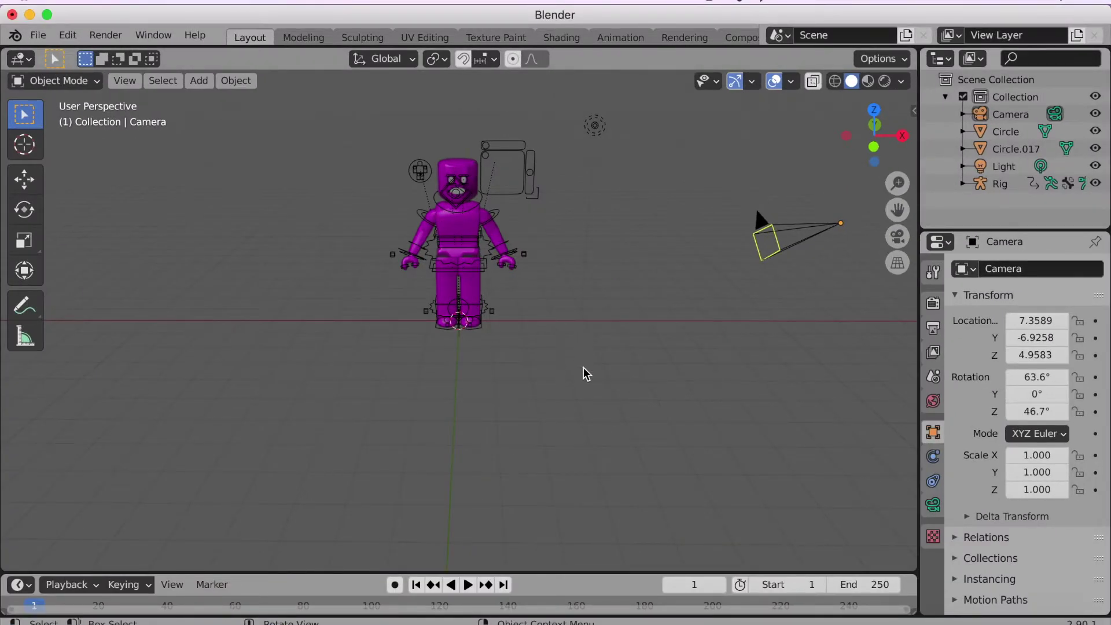
middle_click_drag(584, 393, 584, 393)
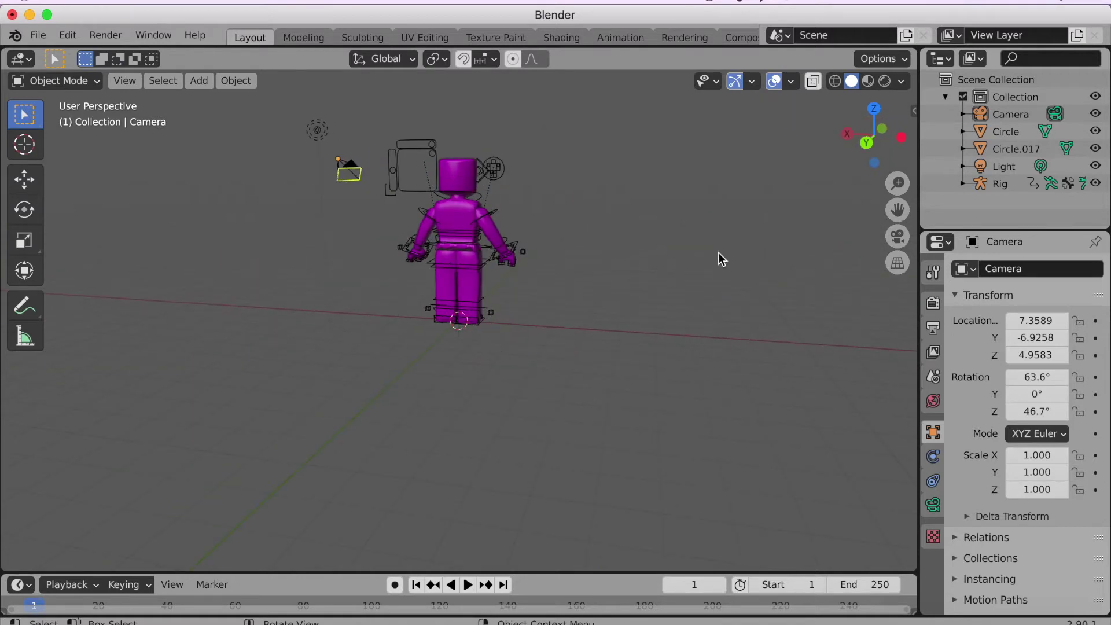
middle_click_drag(719, 252, 731, 256)
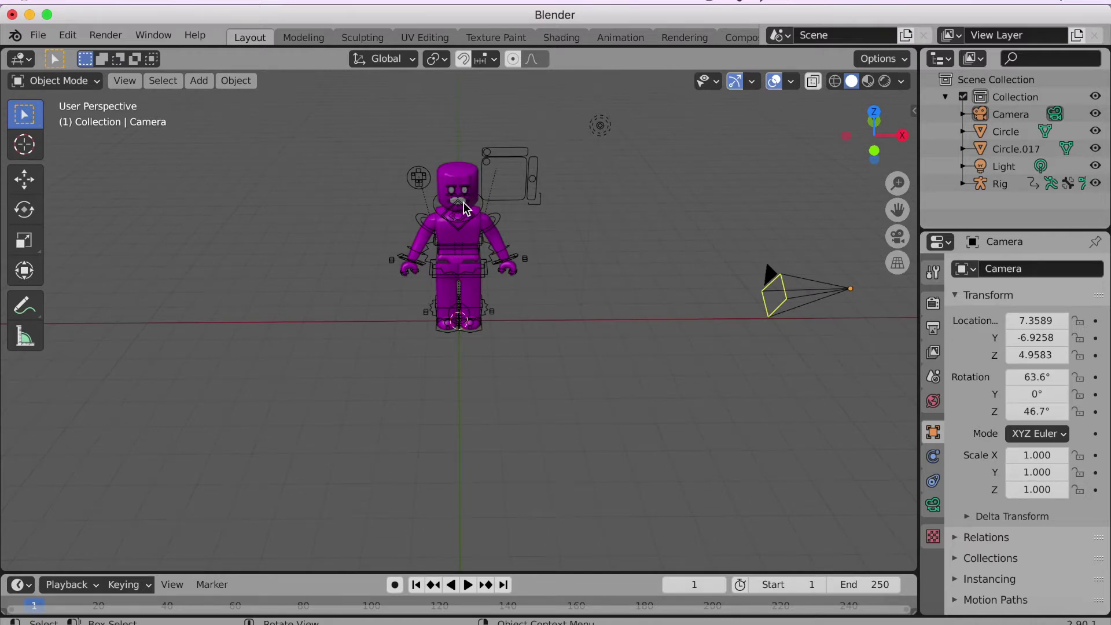
scroll(464, 202, "up", 8)
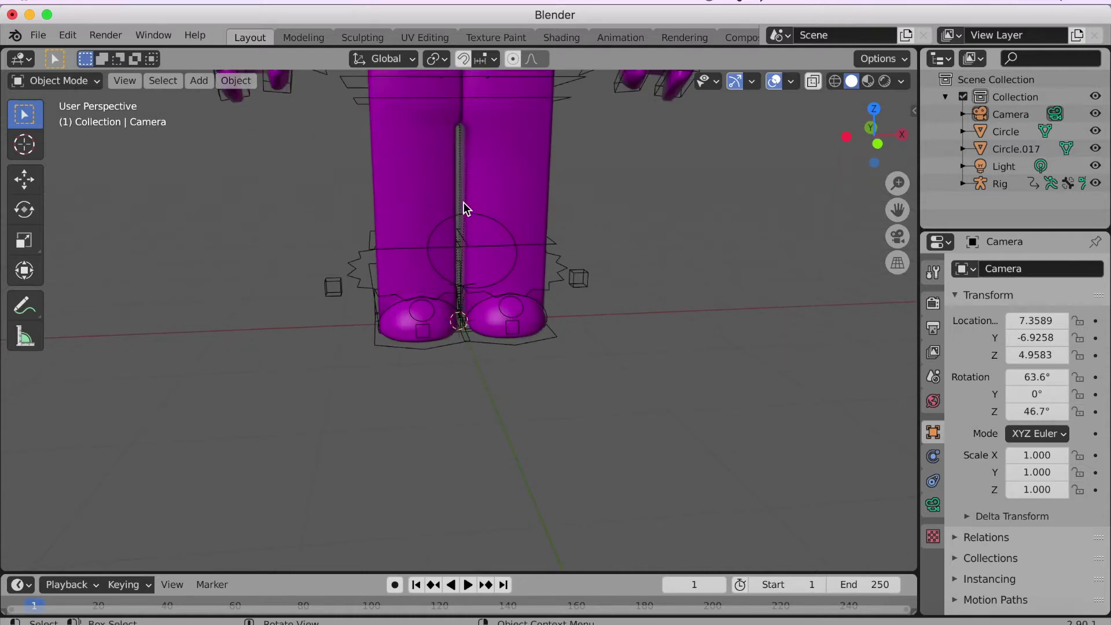
scroll(465, 207, "down", 8)
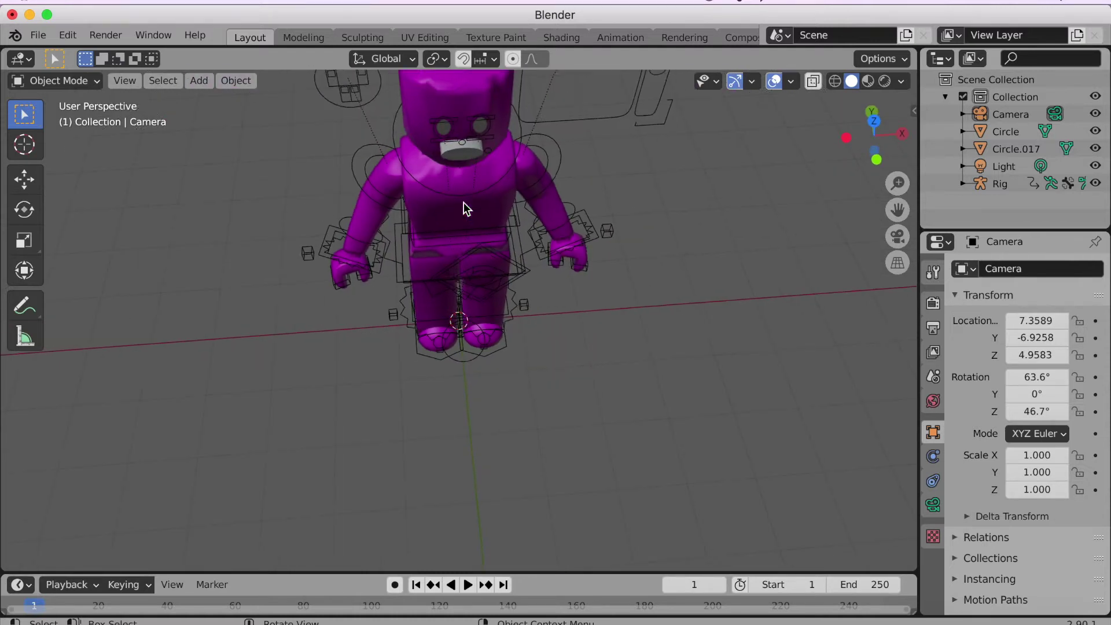
scroll(465, 207, "up", 2)
scroll(464, 203, "down", 5)
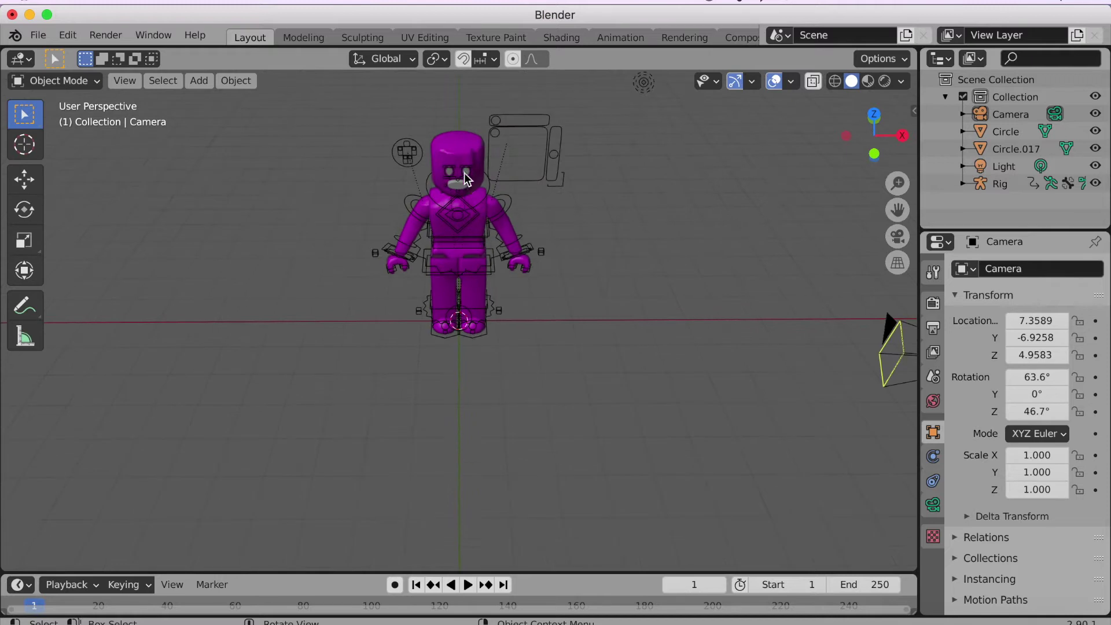
Delete the MouthBoolean mouth object from the character's face
left_click(459, 184)
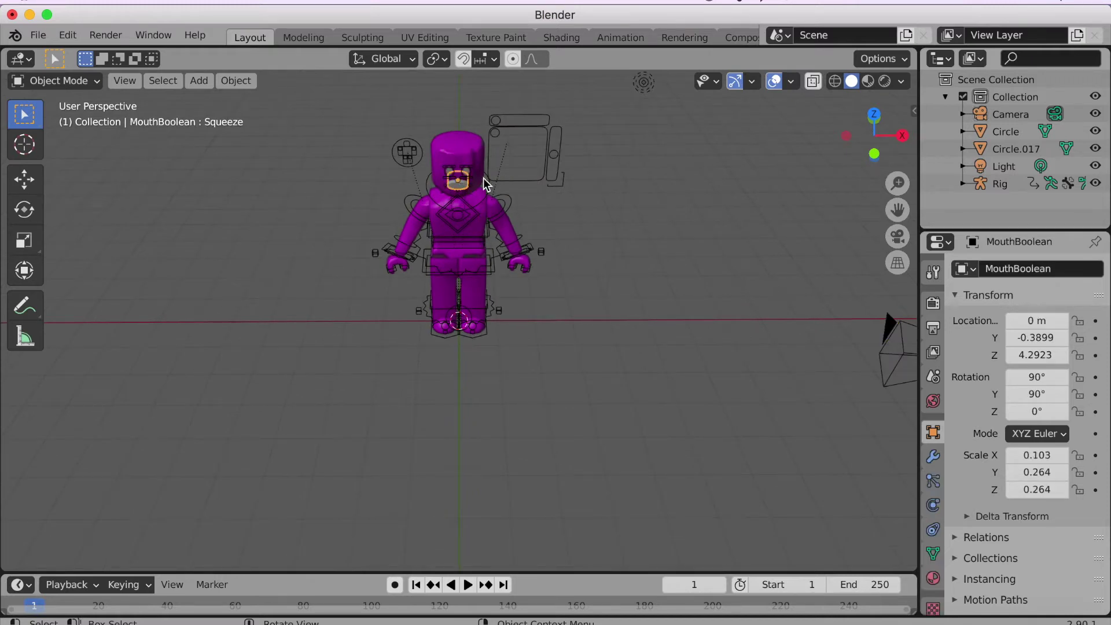
left_click(506, 183)
left_click(506, 204)
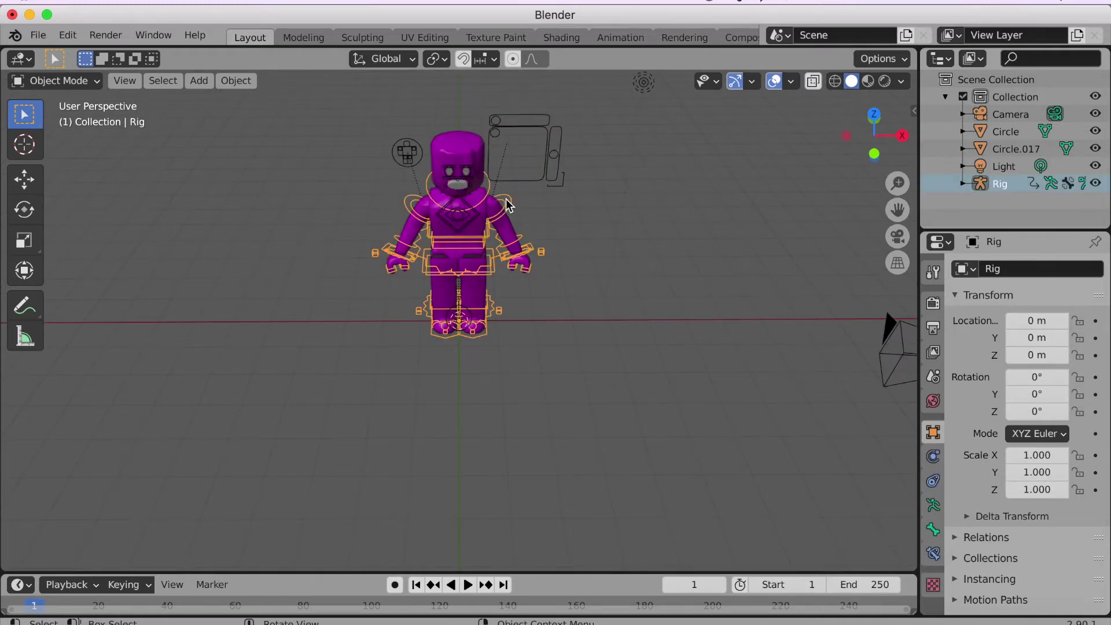
left_click(550, 200)
left_click(436, 179)
middle_click_drag(436, 179, 449, 135)
key("x")
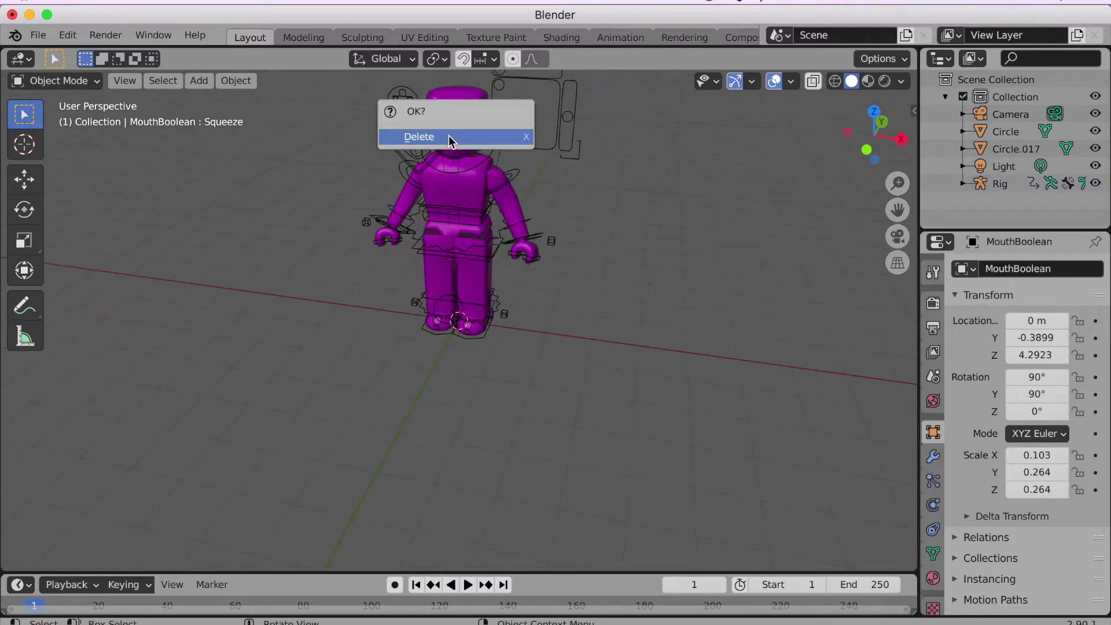
left_click(449, 137)
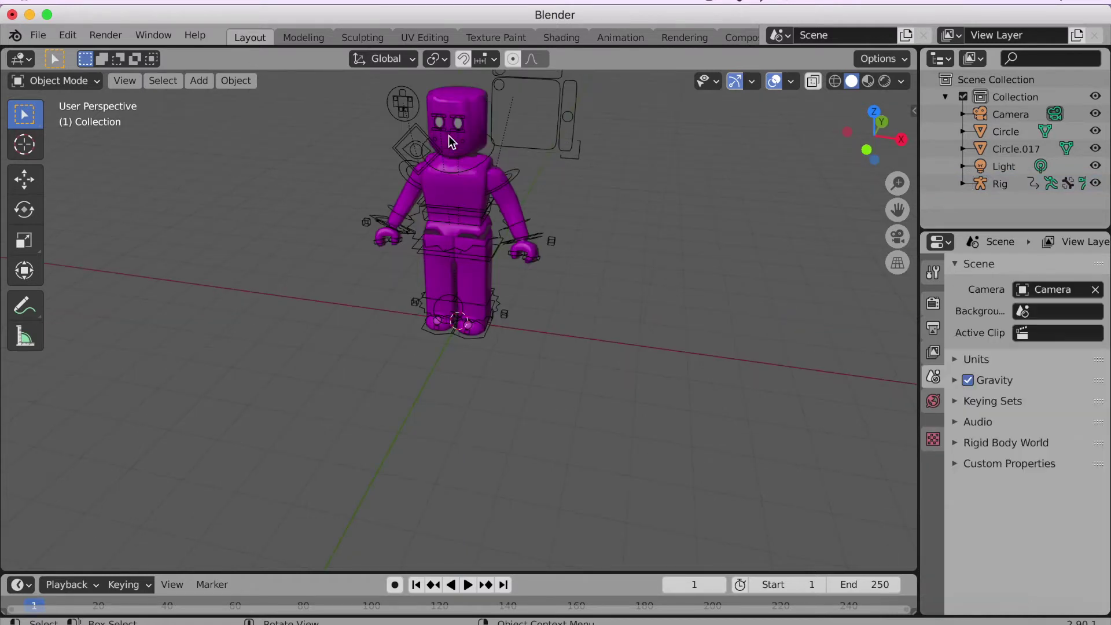
Delete both eye pieces, Circle.020 and Circle.021
left_click(460, 125)
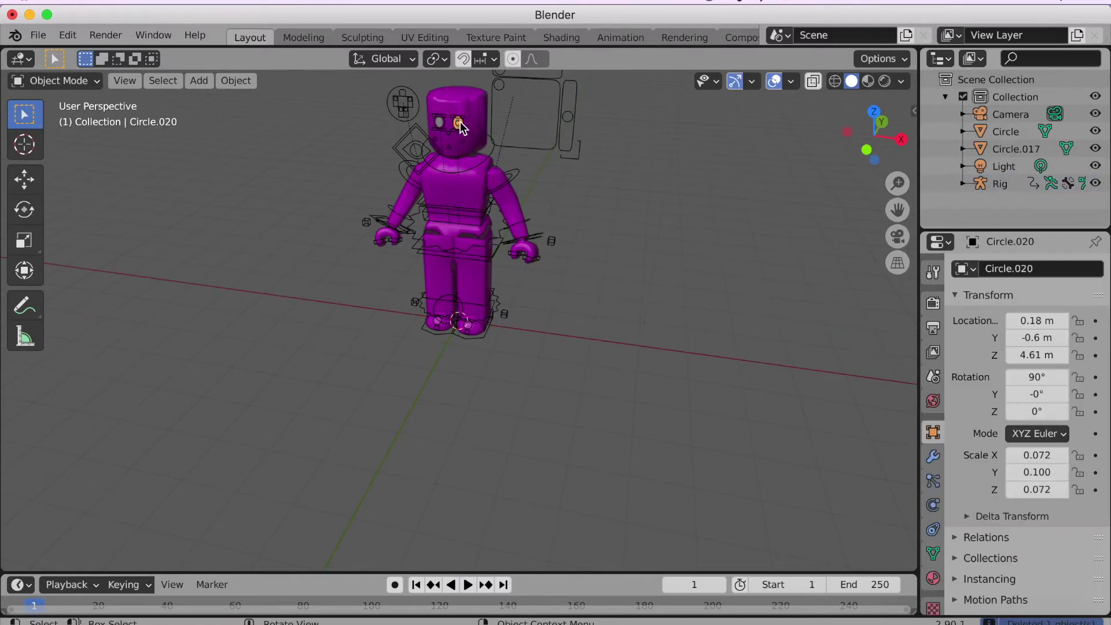
key("x")
left_click(461, 124)
left_click(439, 123)
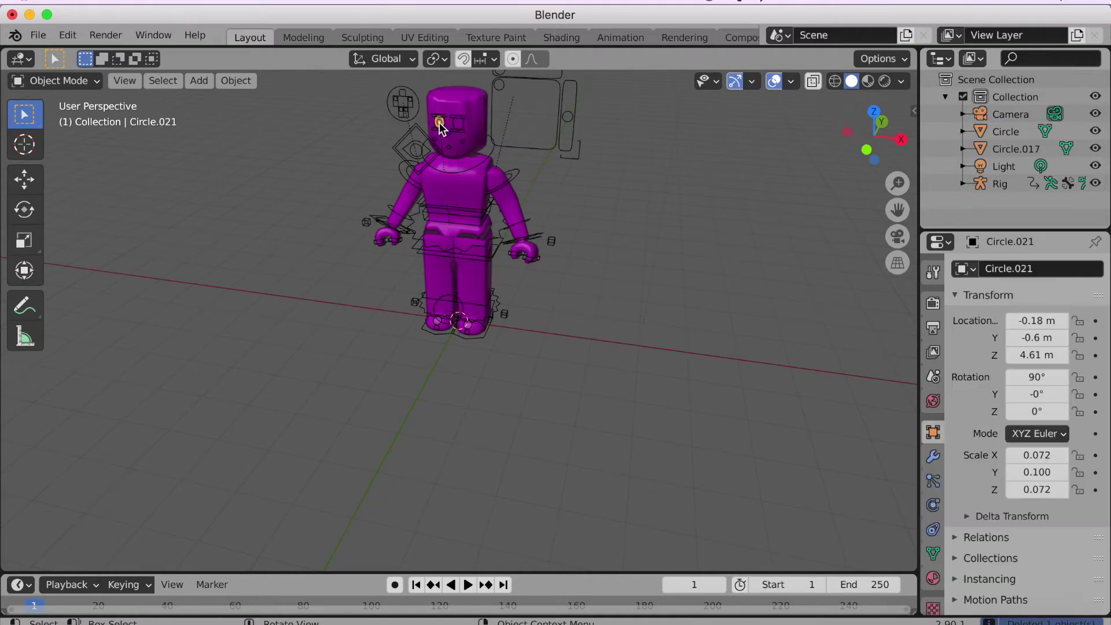
key("x")
left_click(439, 123)
Delete the head mesh Rigcreationsgirl6 and the small leftover Cube.012
left_click(471, 117)
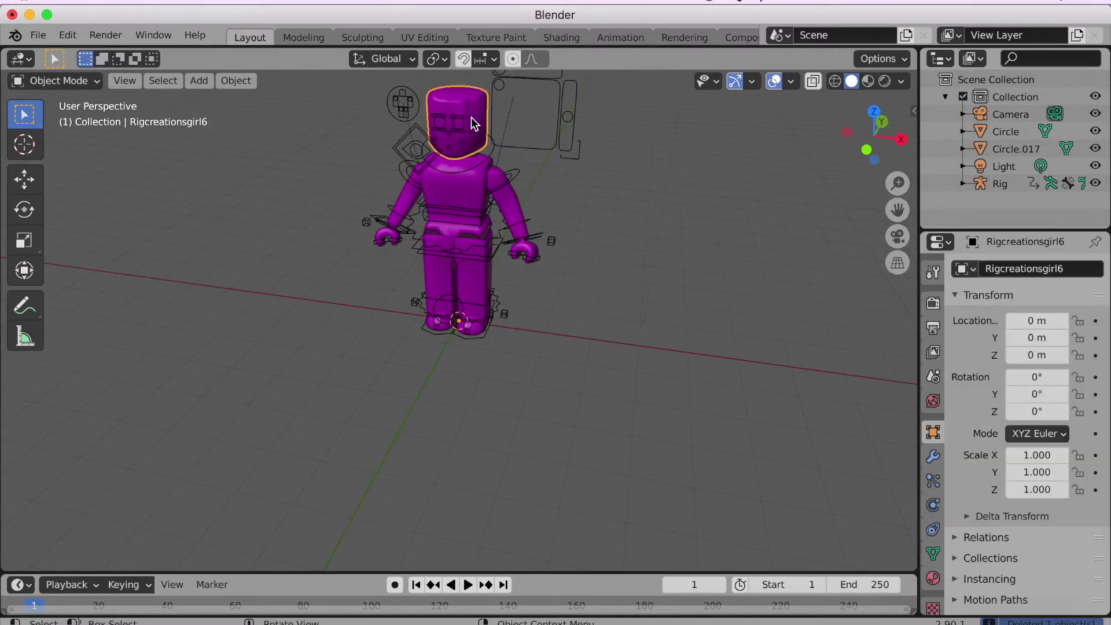
key("x")
left_click(471, 117)
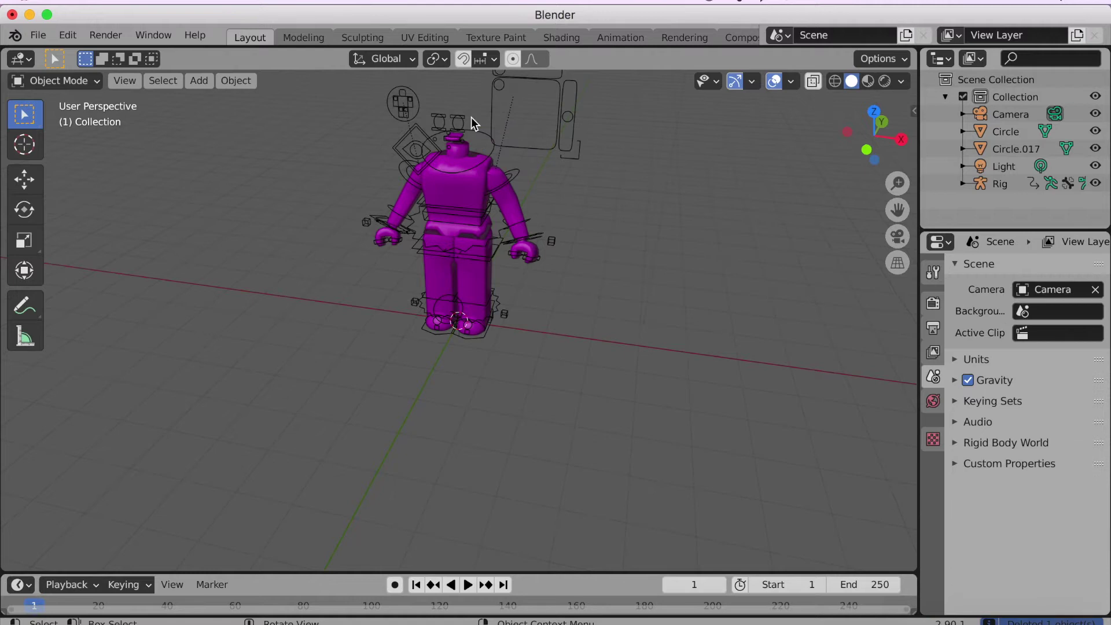
scroll(471, 117, "right", 5)
scroll(471, 117, "down", 5)
left_click(446, 261)
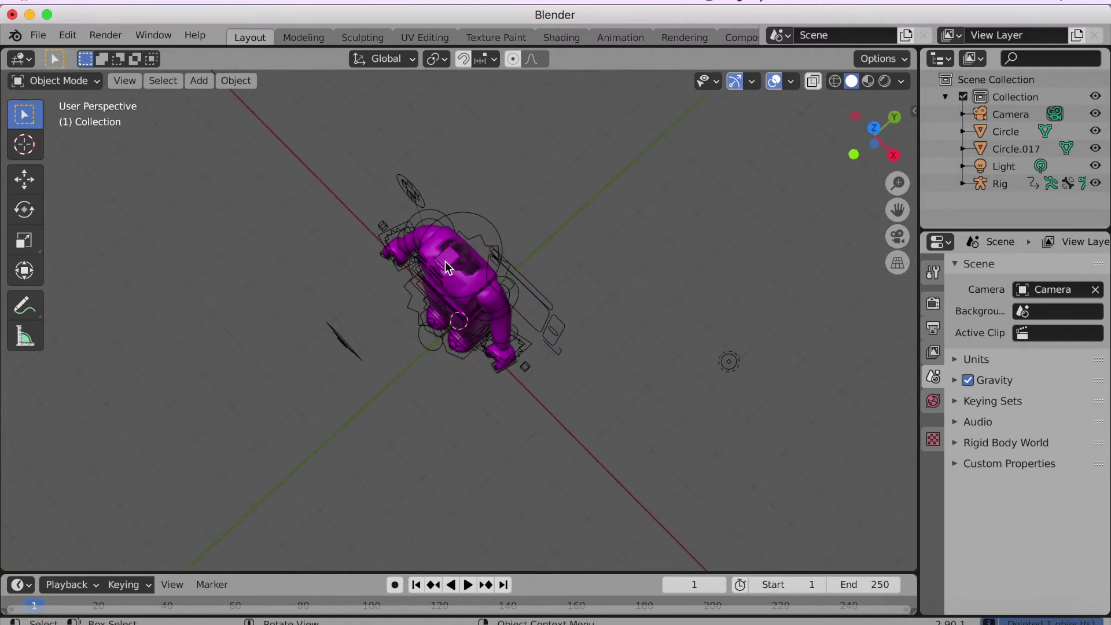
key("x")
left_click(441, 260)
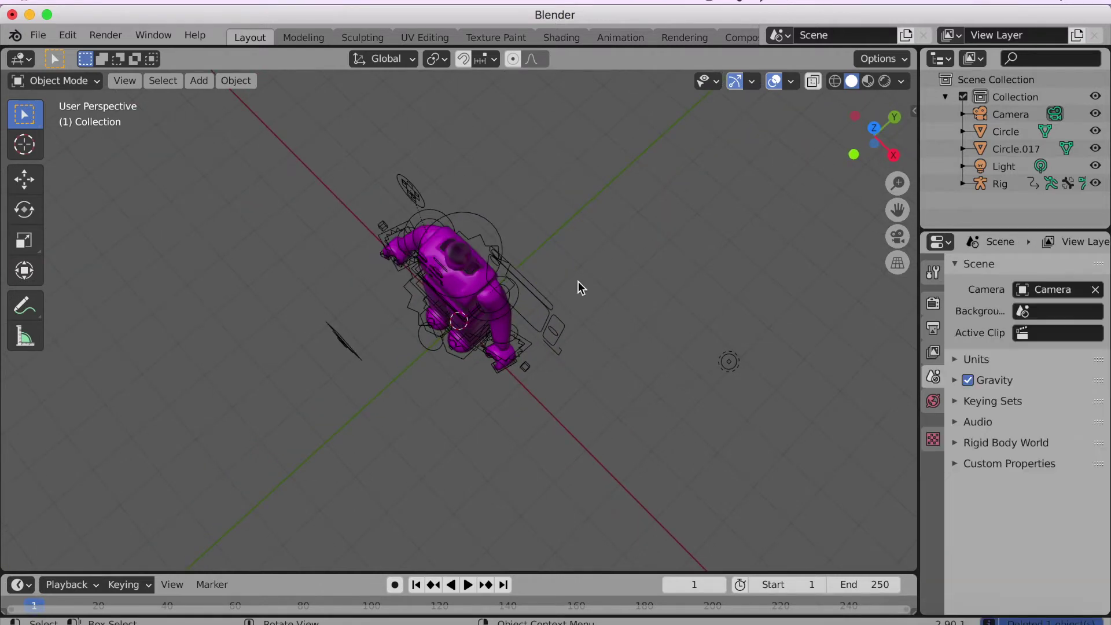
scroll(616, 287, "up", 5)
scroll(617, 287, "down", 5)
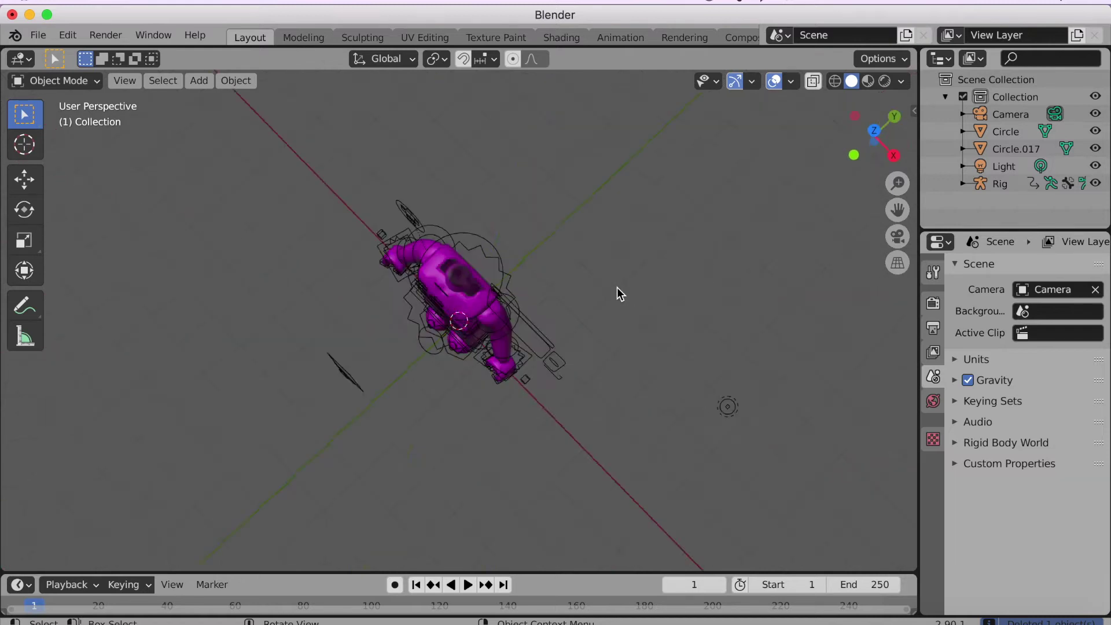
scroll(617, 287, "up", 5)
scroll(617, 287, "up", 3)
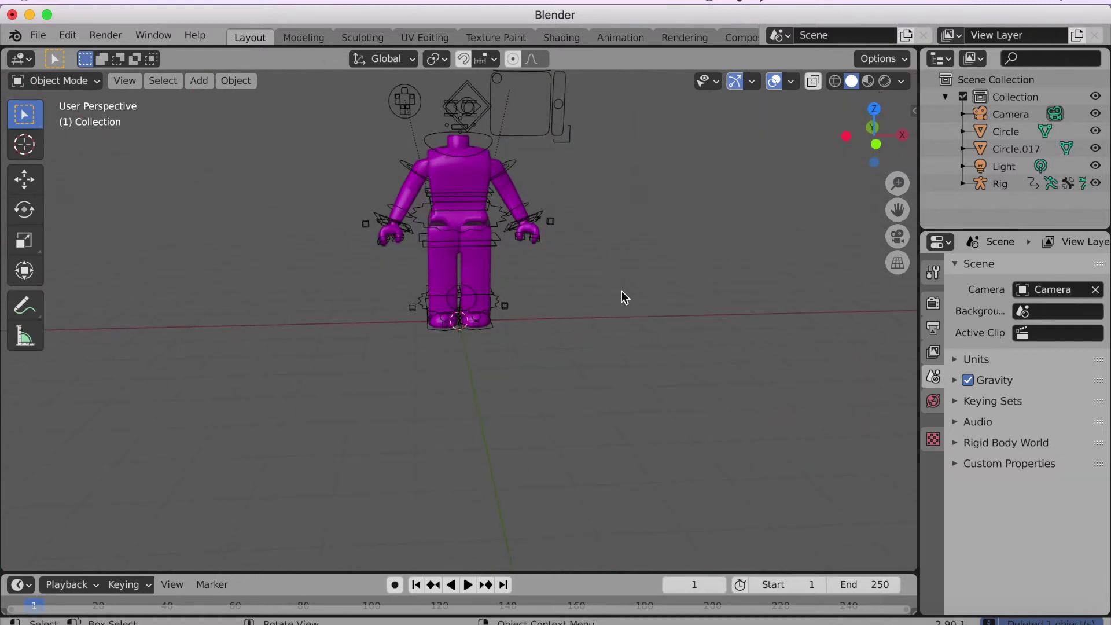
scroll(621, 290, "left", 10)
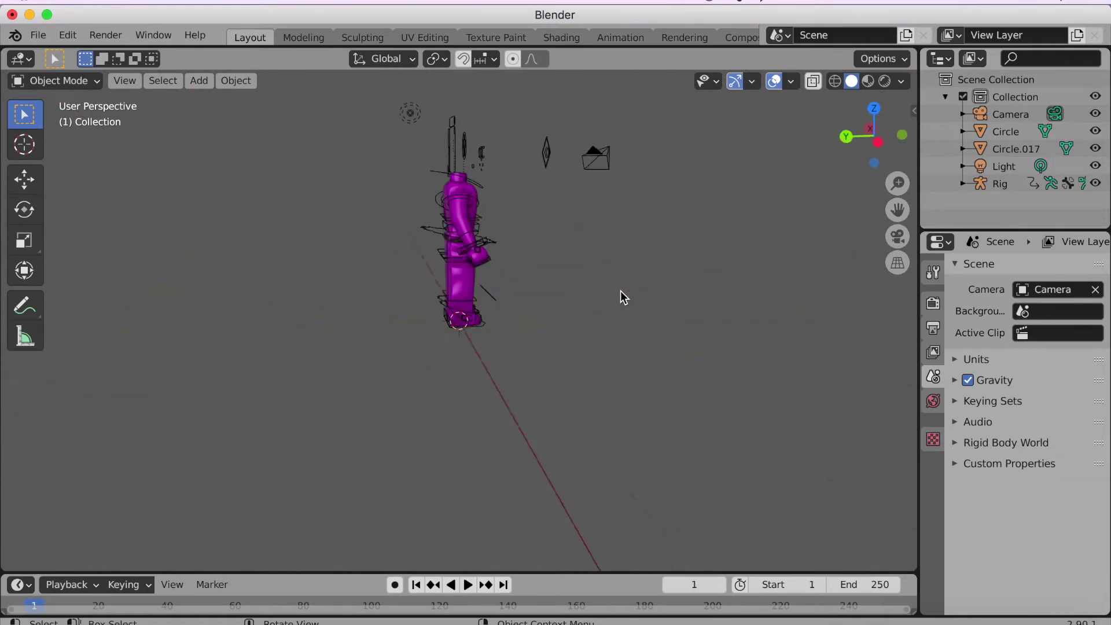
scroll(551, 299, "right", 8)
scroll(550, 299, "left", 8)
scroll(550, 299, "right", 8)
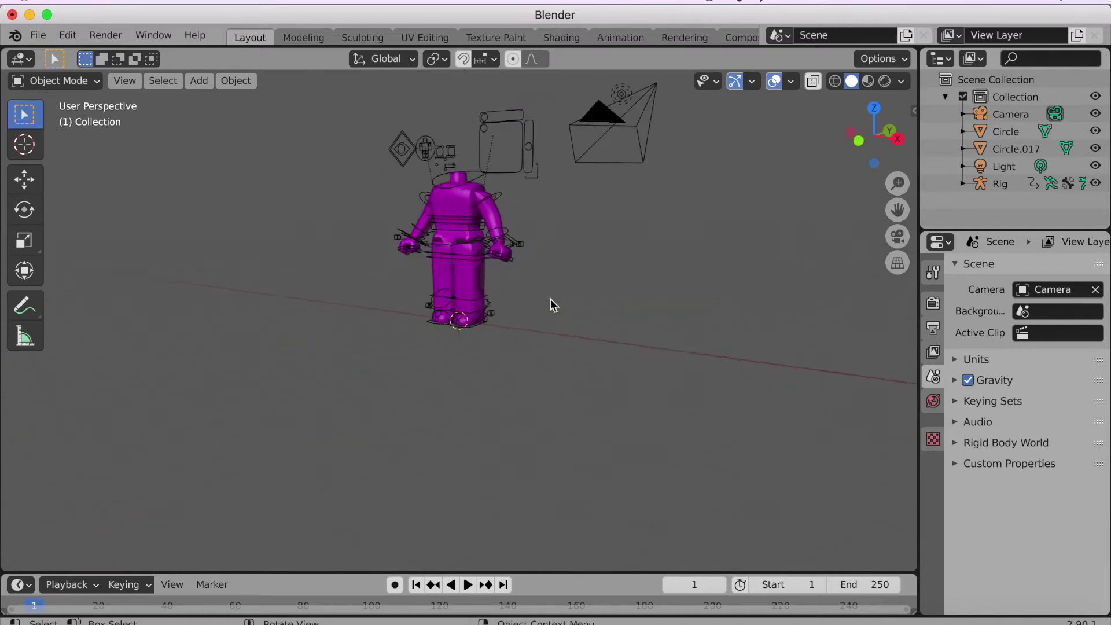
scroll(550, 299, "left", 8)
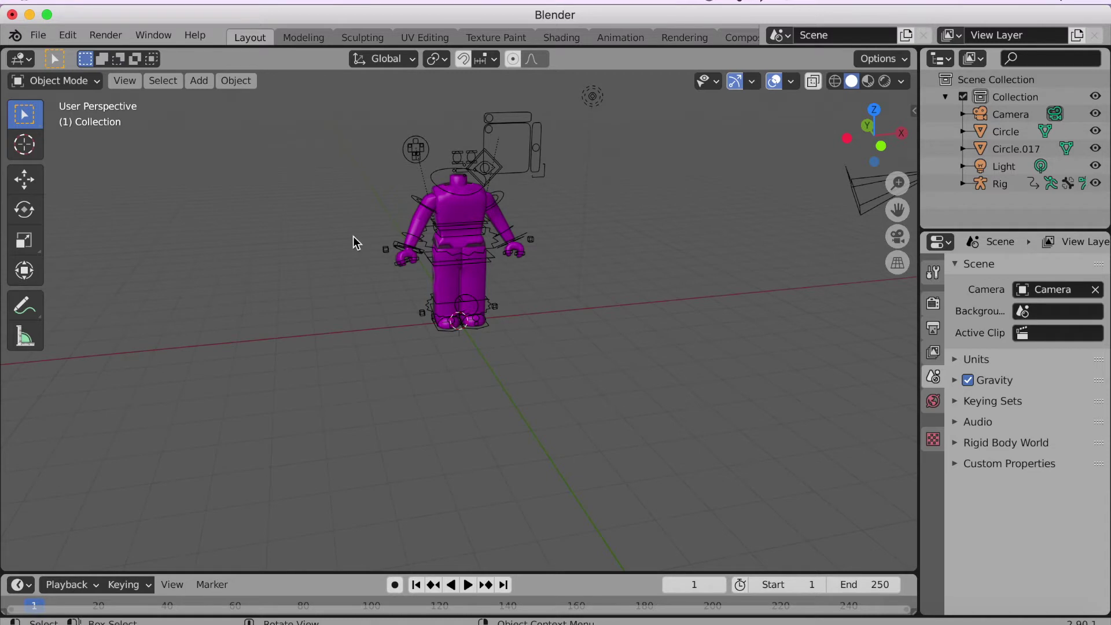
scroll(353, 236, "left", 10)
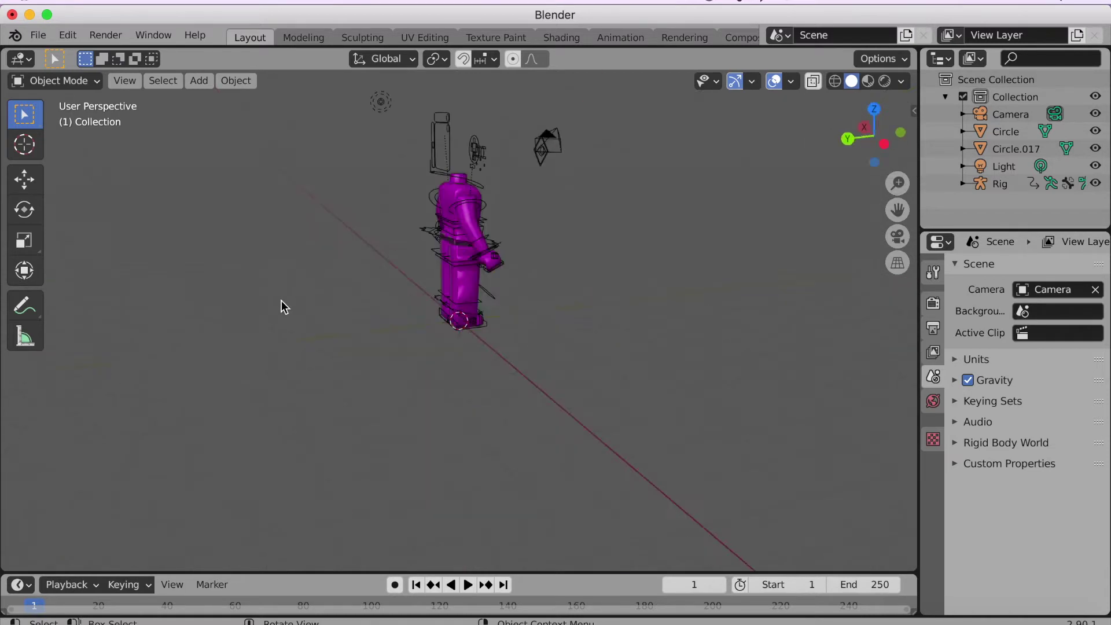
scroll(281, 307, "left", 10)
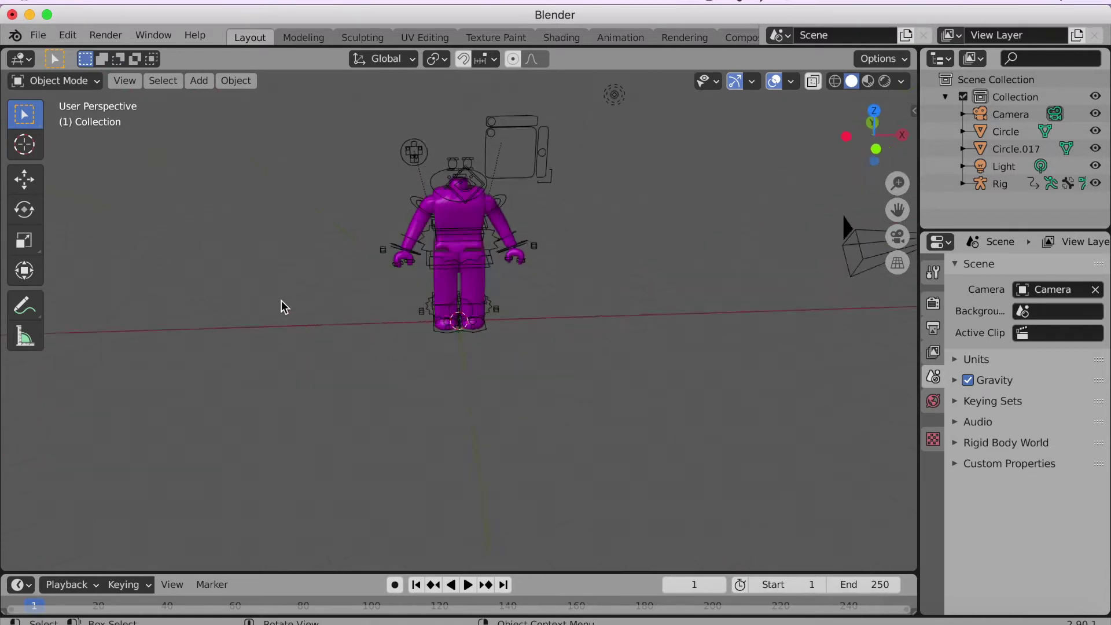
scroll(281, 300, "left", 5)
Select the torso Rigcreationsgirl1 and display its Rigcreationsgirl1Mtl material in a widened properties panel
left_click(453, 213)
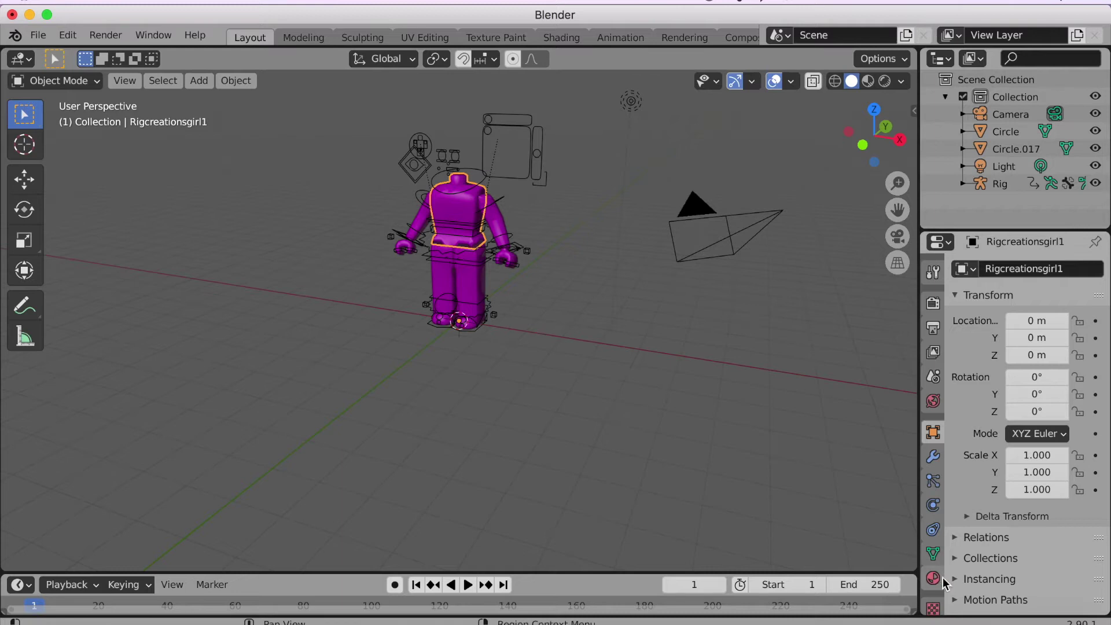
left_click_drag(918, 387, 756, 372)
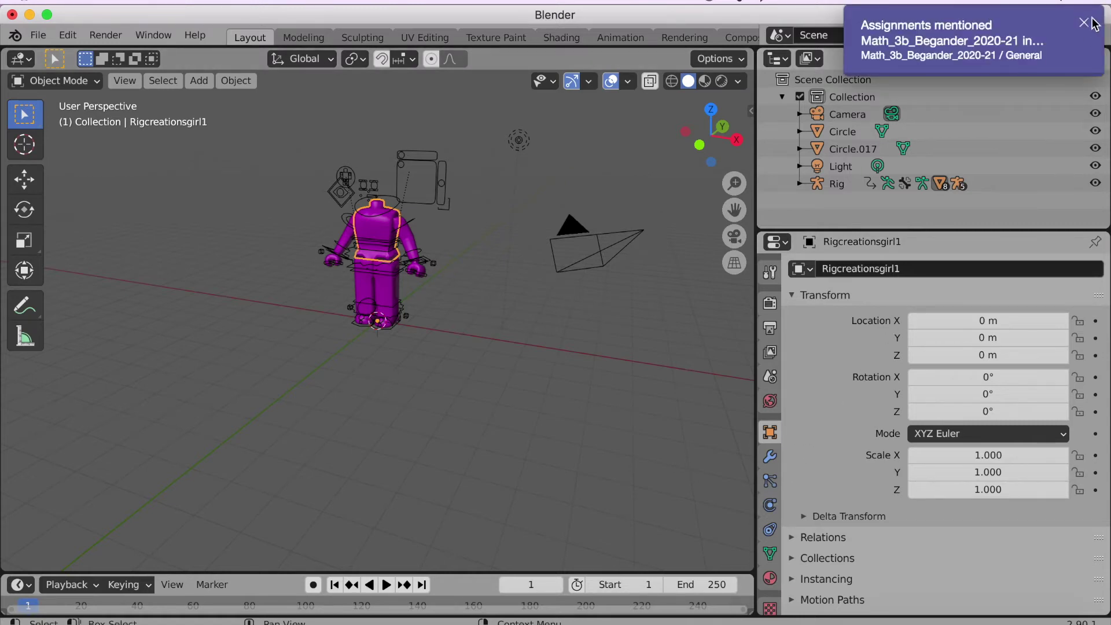
left_click(1084, 25)
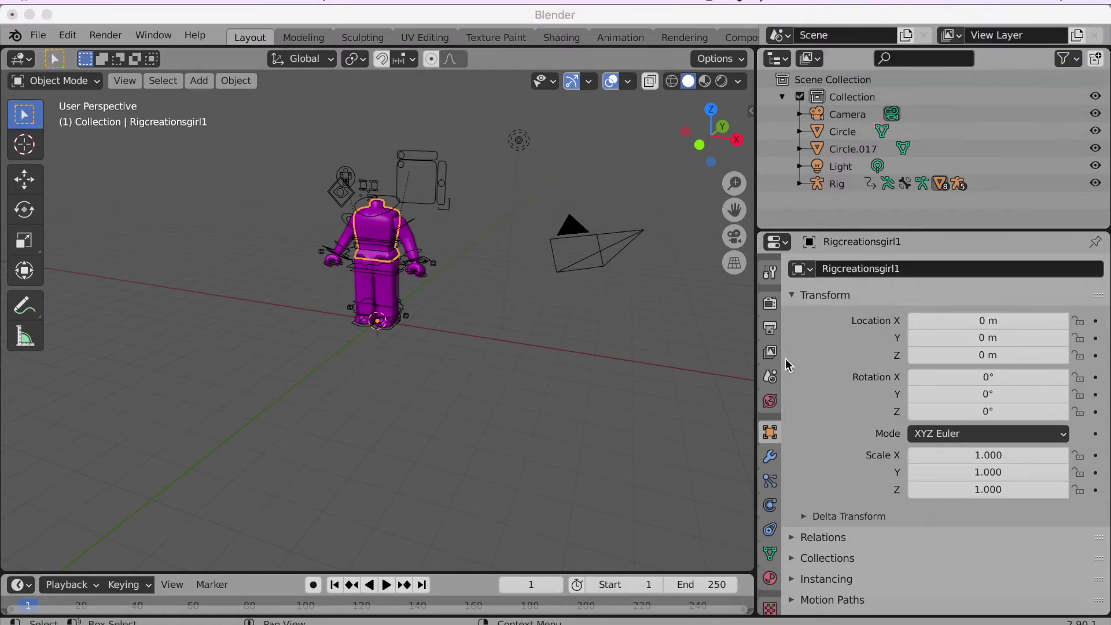
scroll(772, 364, "down", 1)
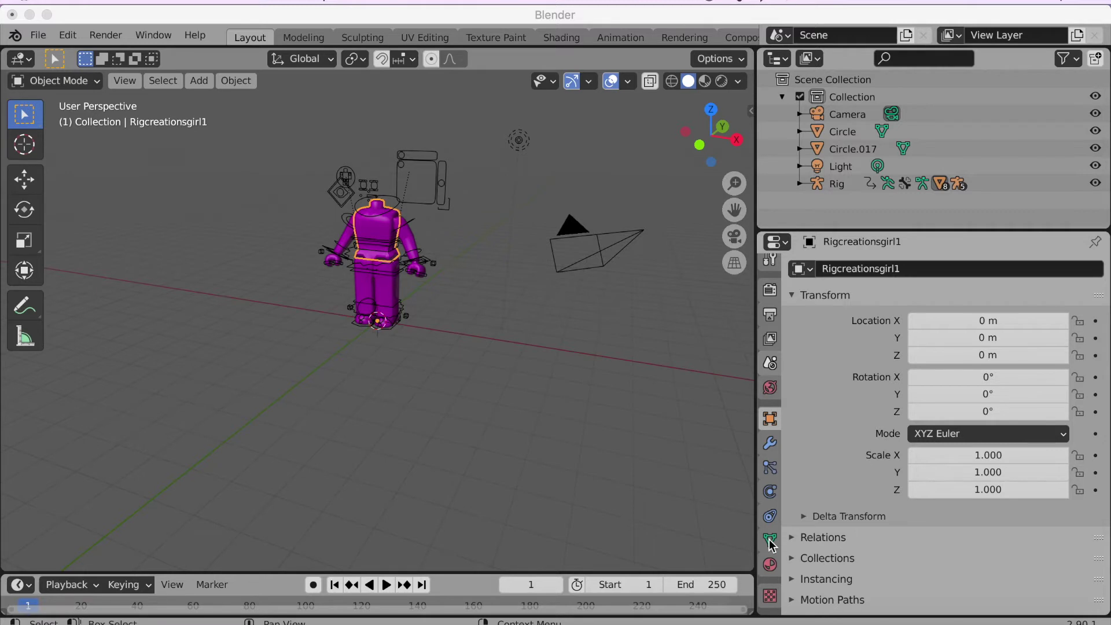
left_click(770, 572)
left_click(771, 573)
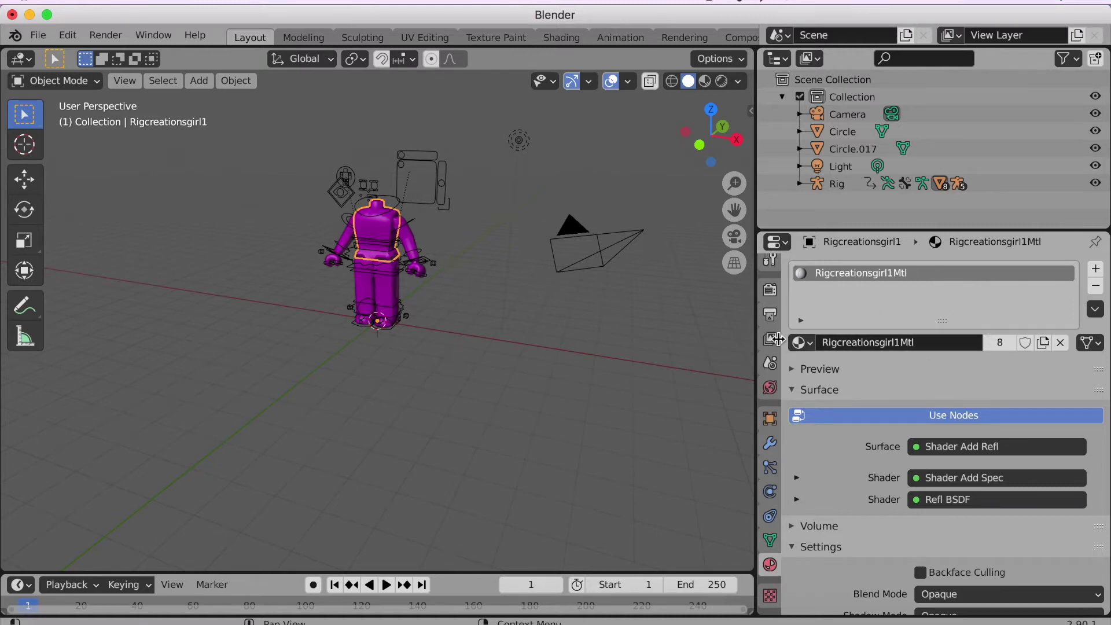
left_click_drag(756, 344, 911, 347)
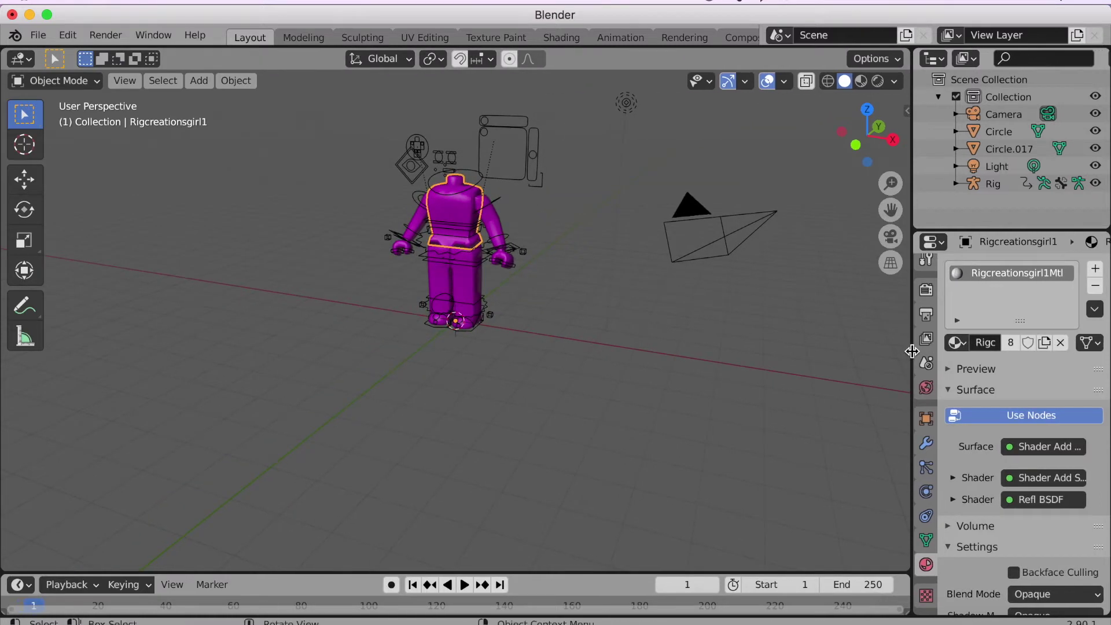
Unlink Rigcreationsgirl1Mtl from the torso and keep viewport colour set to Texture
left_click(1062, 345)
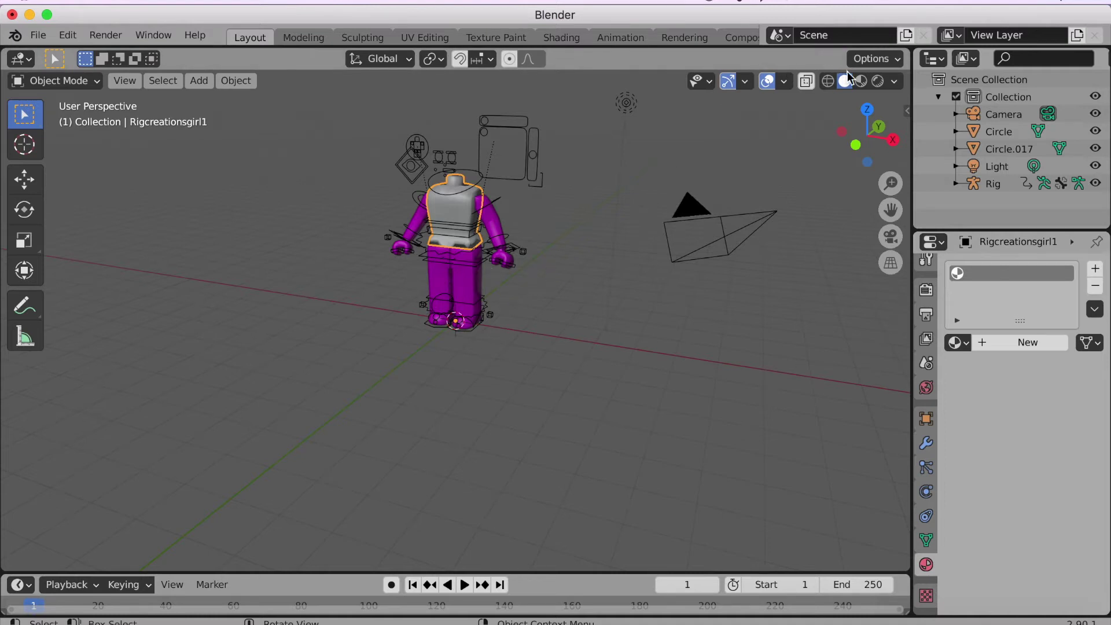
left_click(895, 82)
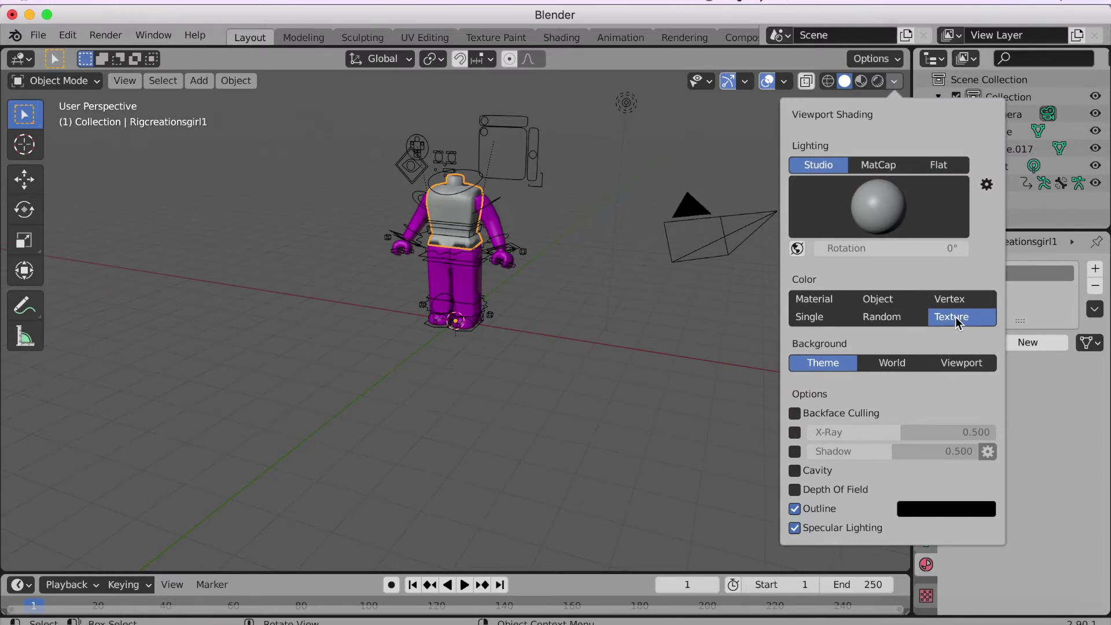
left_click(814, 300)
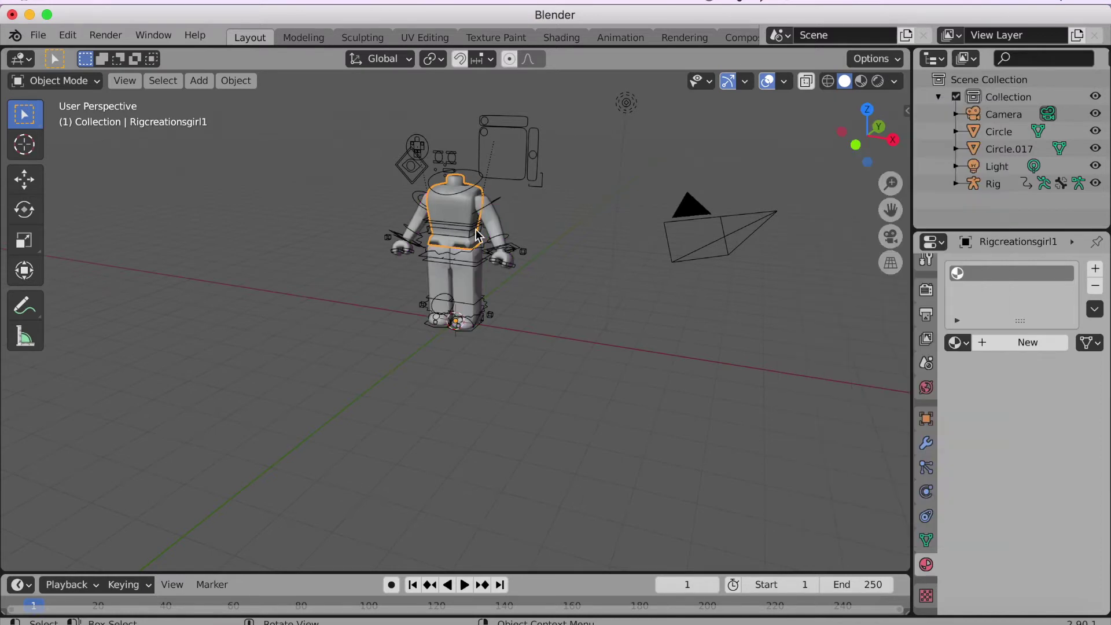
left_click(895, 82)
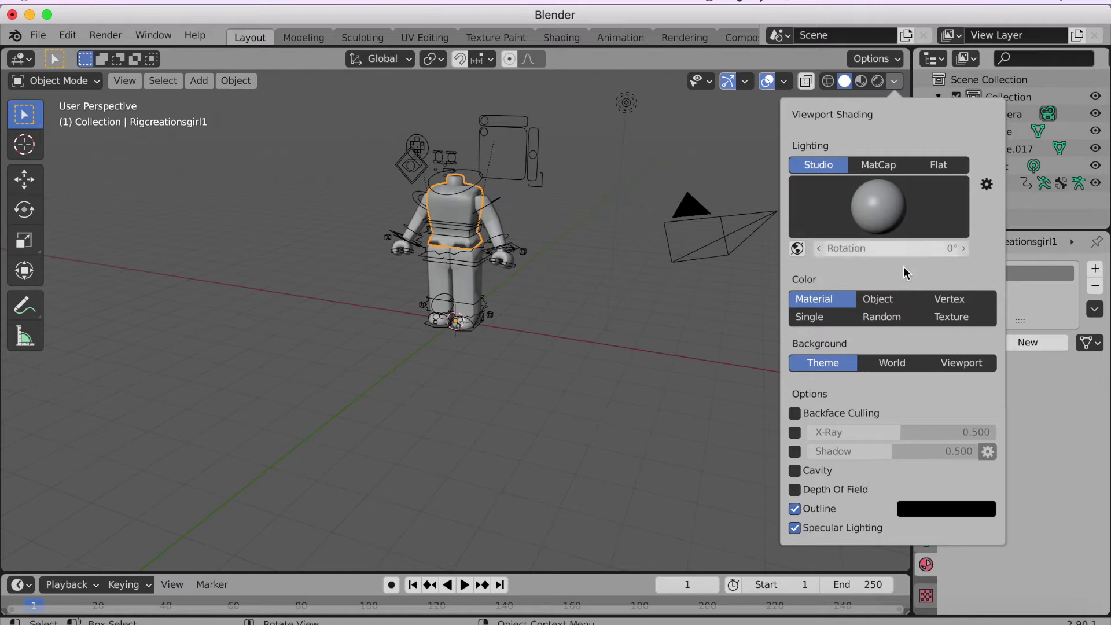
left_click(946, 316)
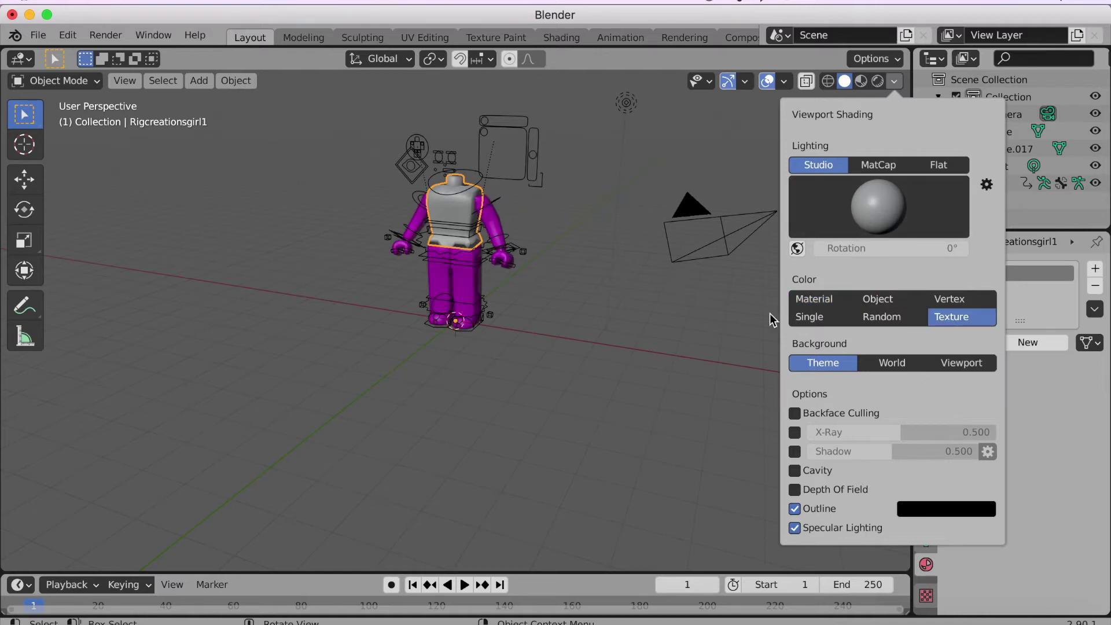
Create Material.001 on the torso with an Image Texture driving Base Color, and browse for its image
left_click(1033, 344)
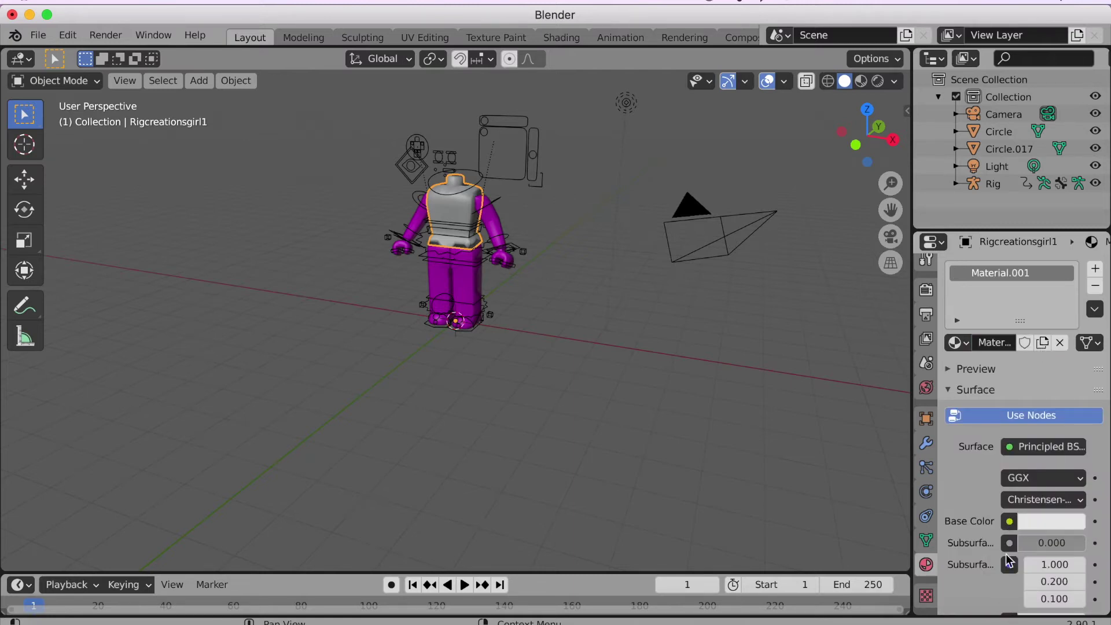
left_click(1010, 521)
left_click(1095, 522)
left_click(1010, 521)
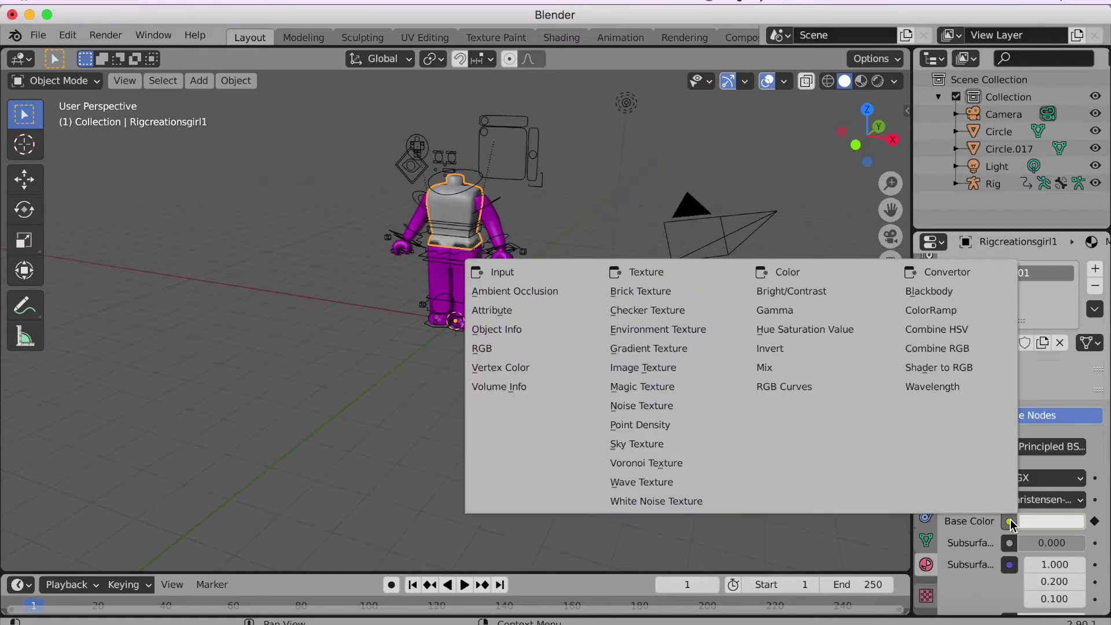
left_click(697, 370)
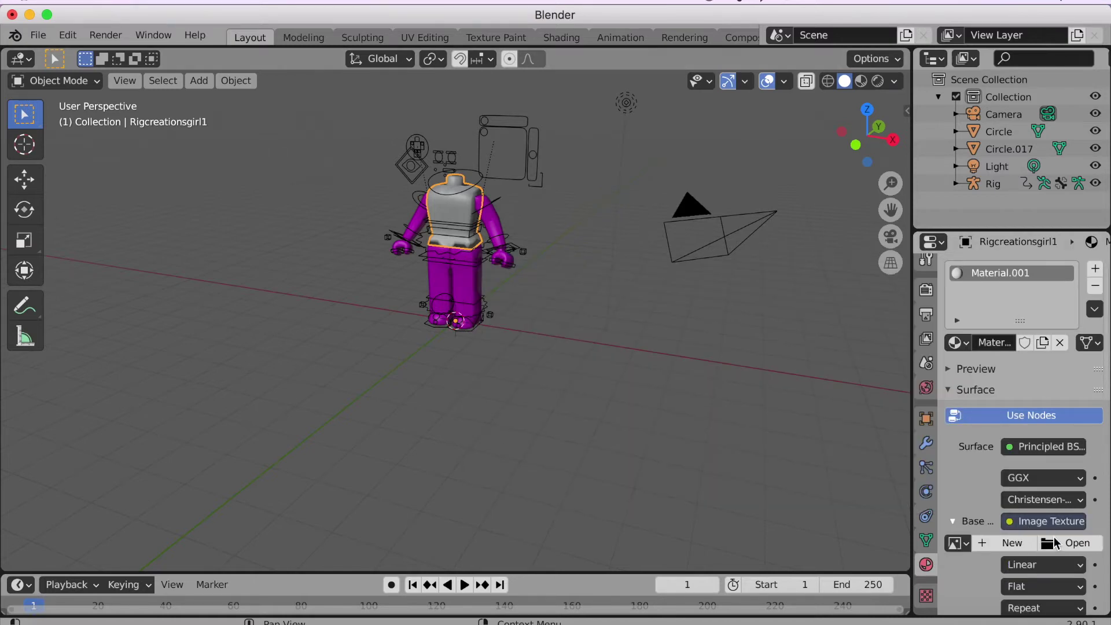
left_click(1074, 543)
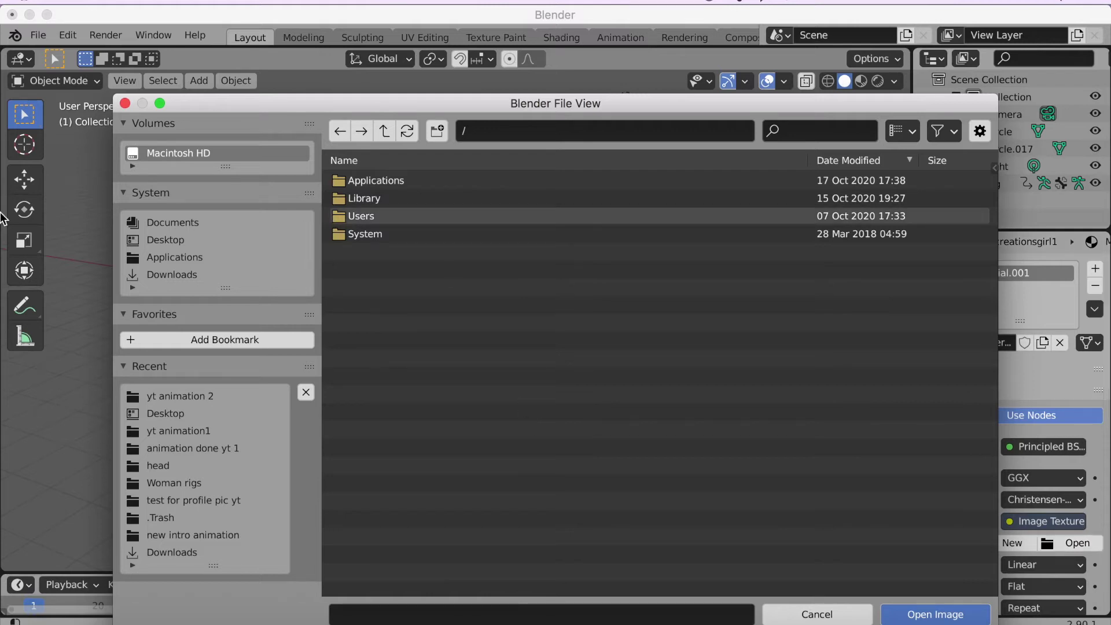
Load Sirbentleyjunior1Tex.png from the Desktop as the torso's base colour texture
left_click(158, 243)
scroll(687, 288, "down", 5)
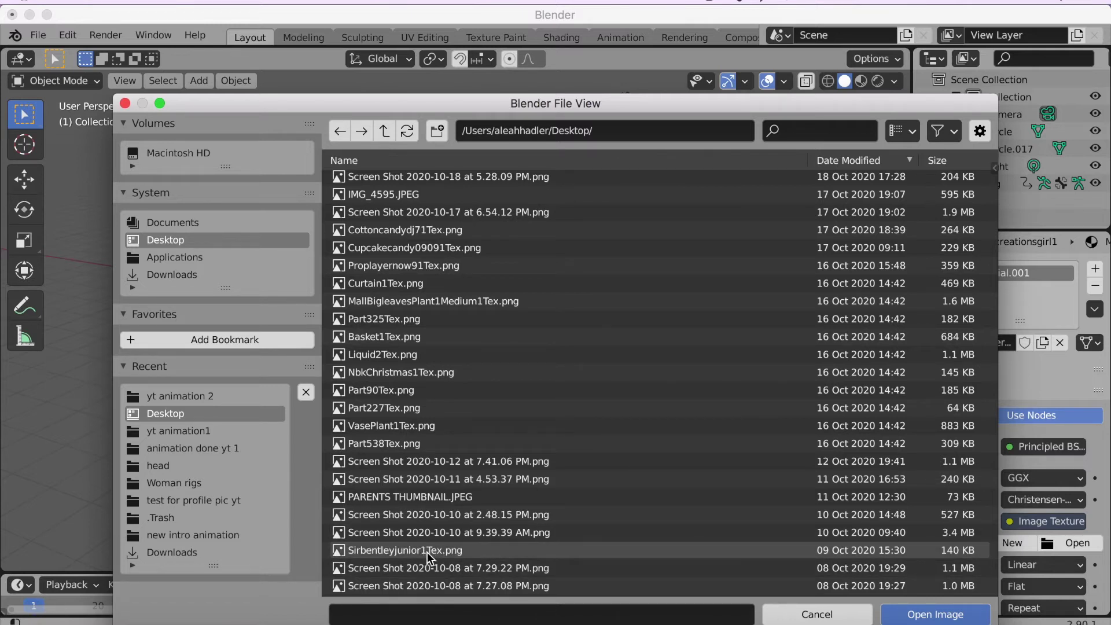
left_click(501, 550)
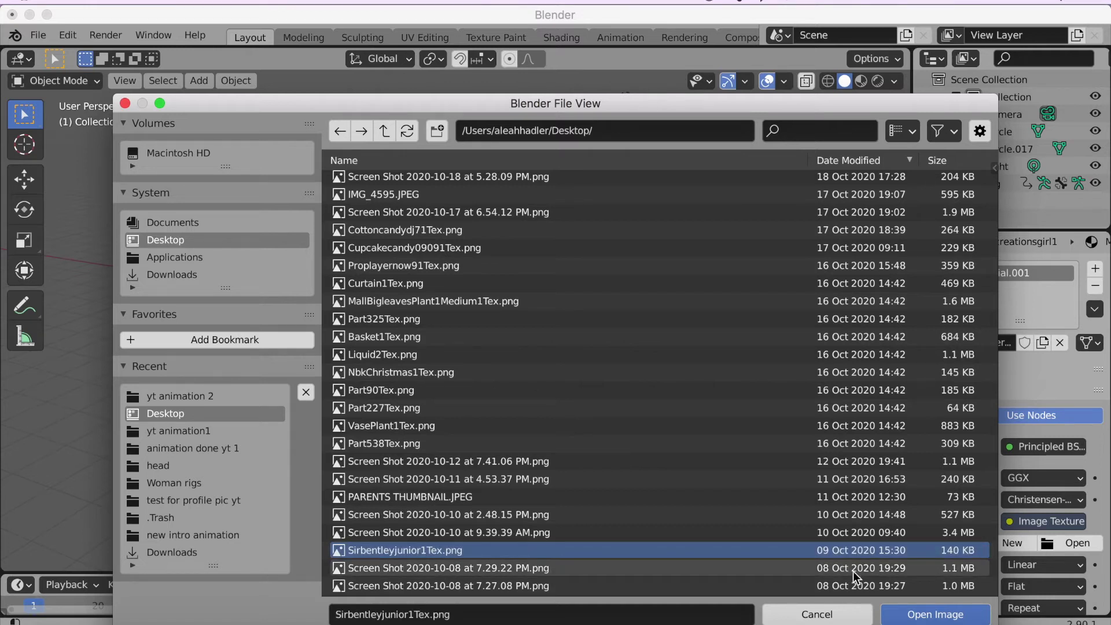
left_click(936, 615)
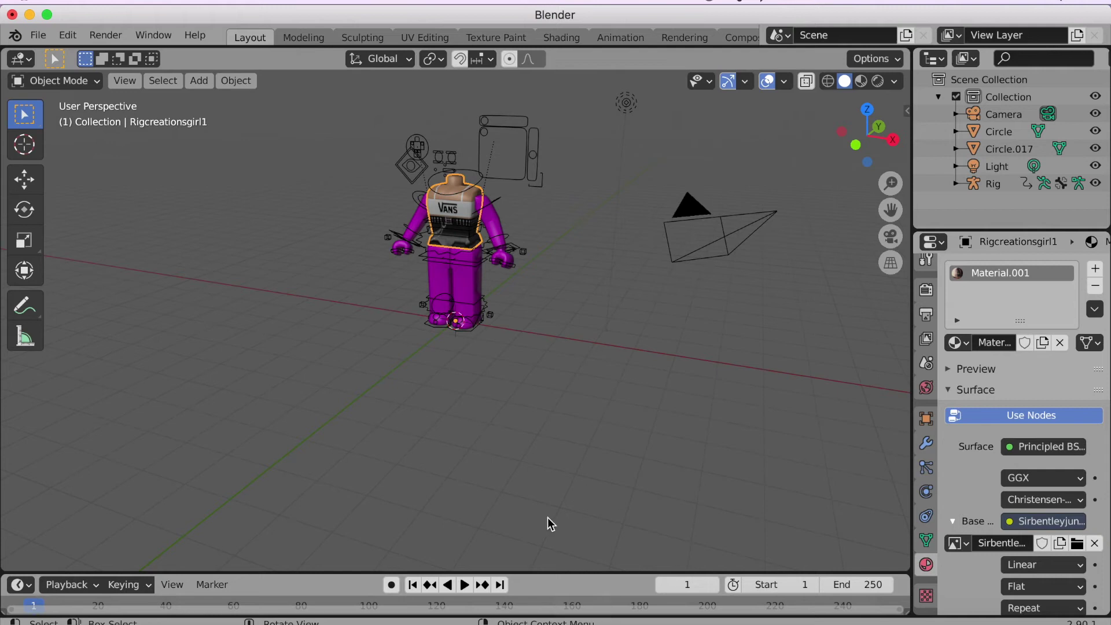
Replace the leg and foot piece's material with a new one using the Sirbentleyjunior image texture
left_click(469, 289)
left_click(1060, 343)
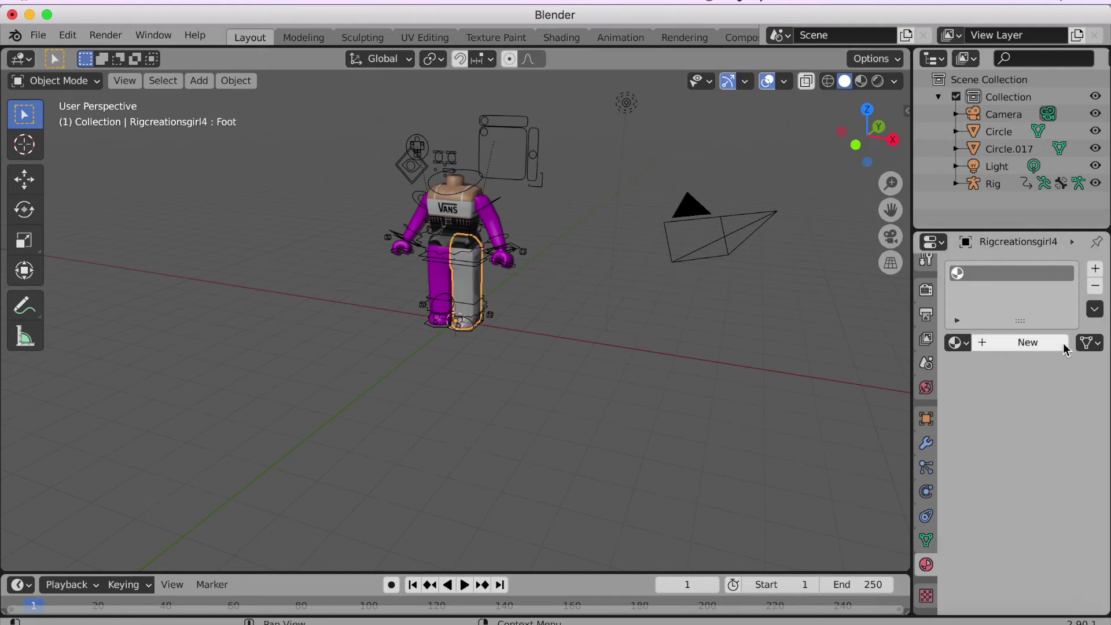
left_click(1064, 343)
left_click(1009, 521)
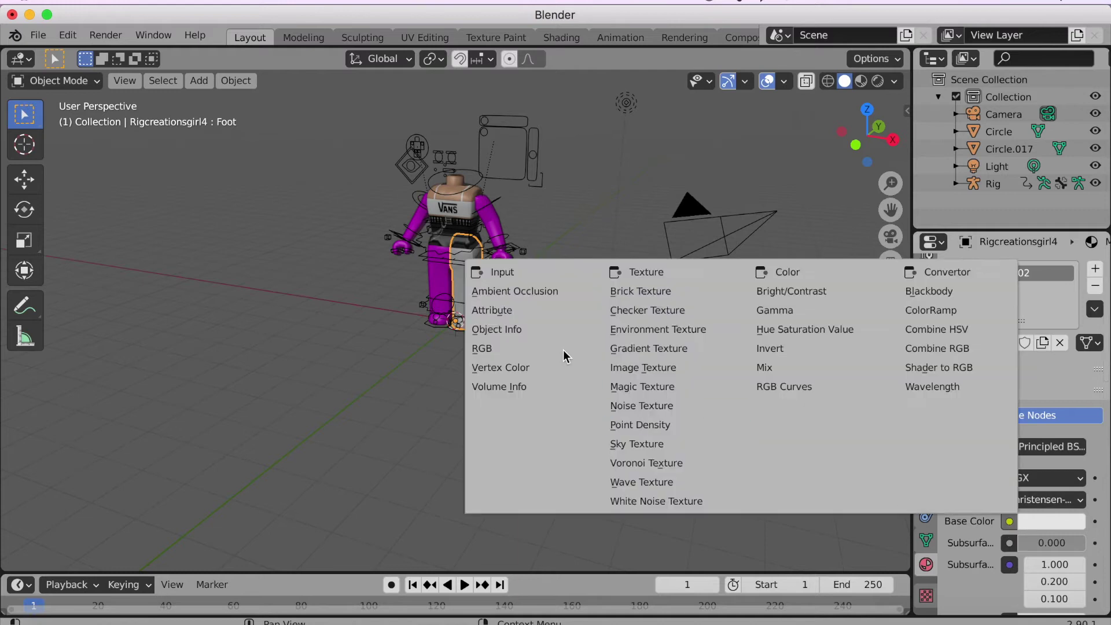
left_click(645, 368)
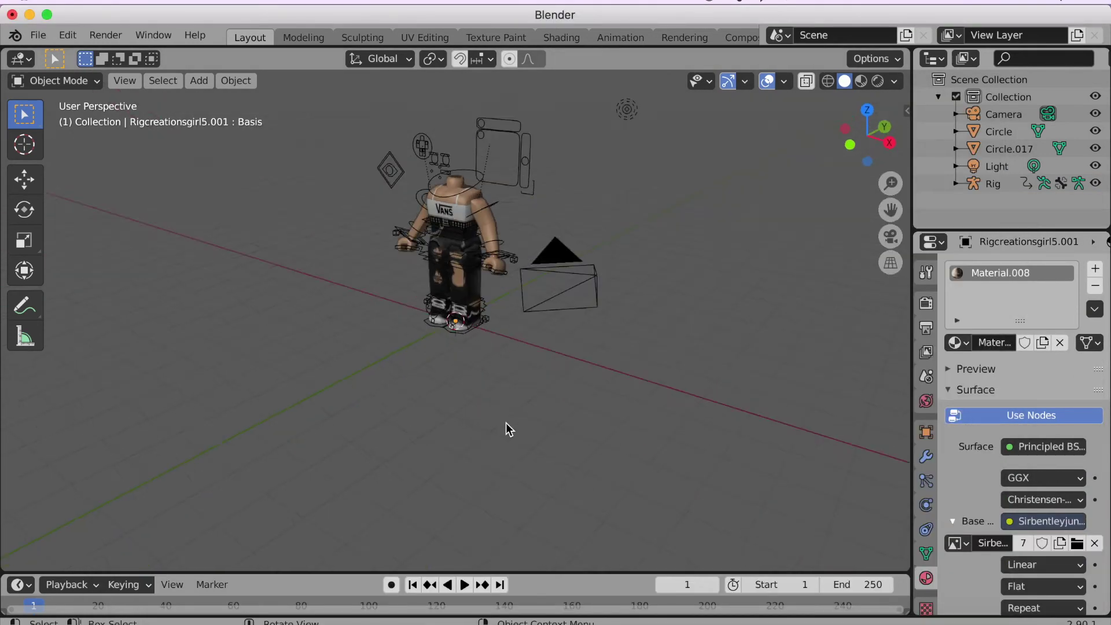
scroll(506, 423, "down", 10)
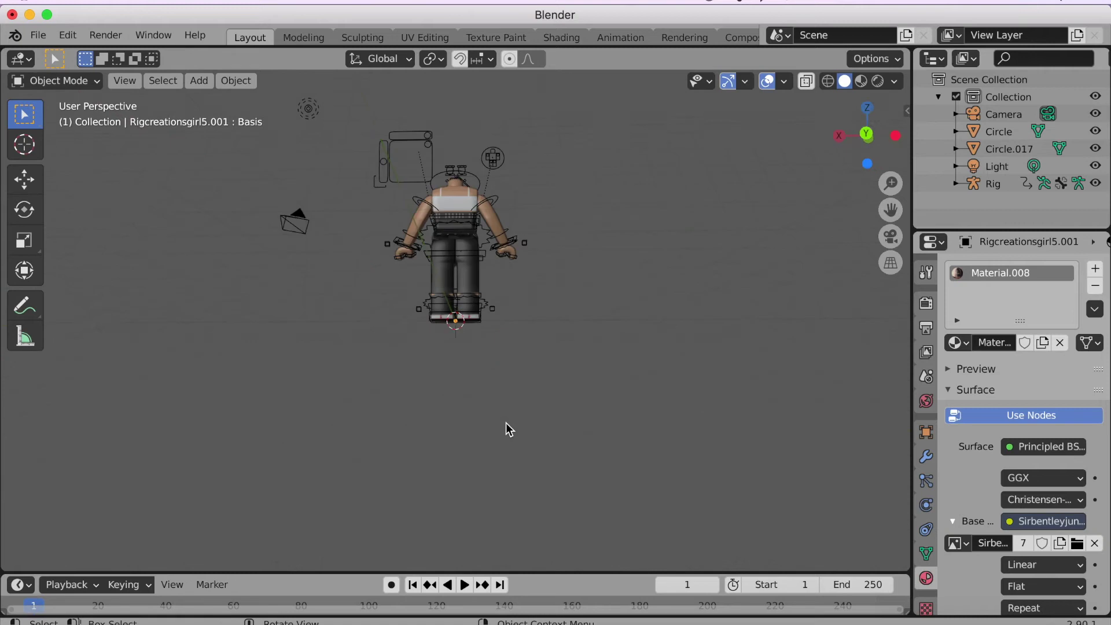
scroll(500, 422, "right", 10)
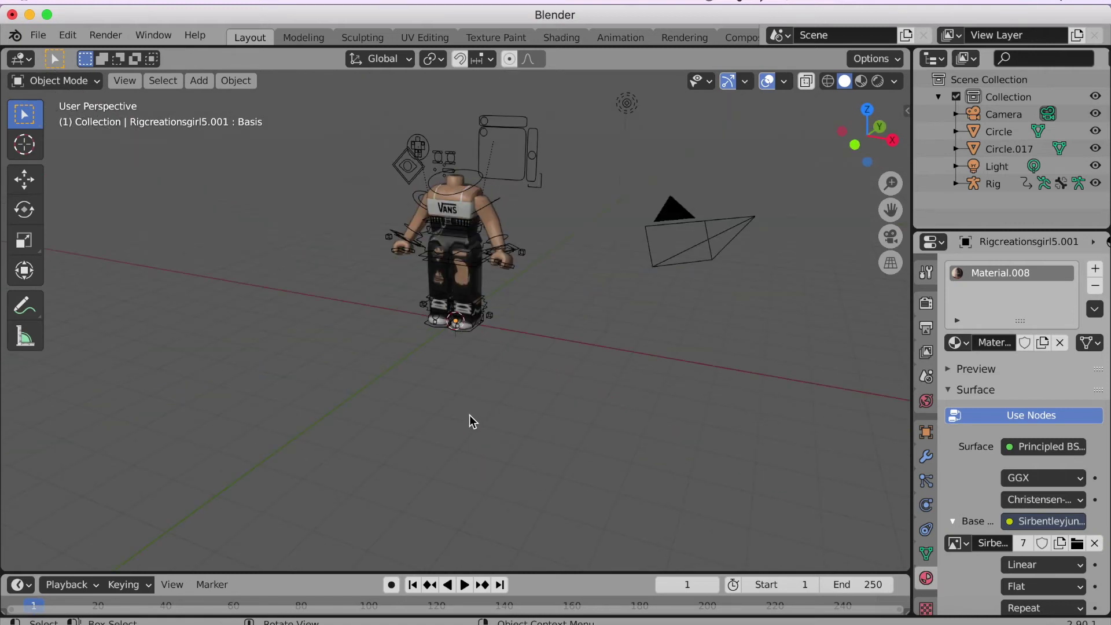
scroll(469, 415, "right", 5)
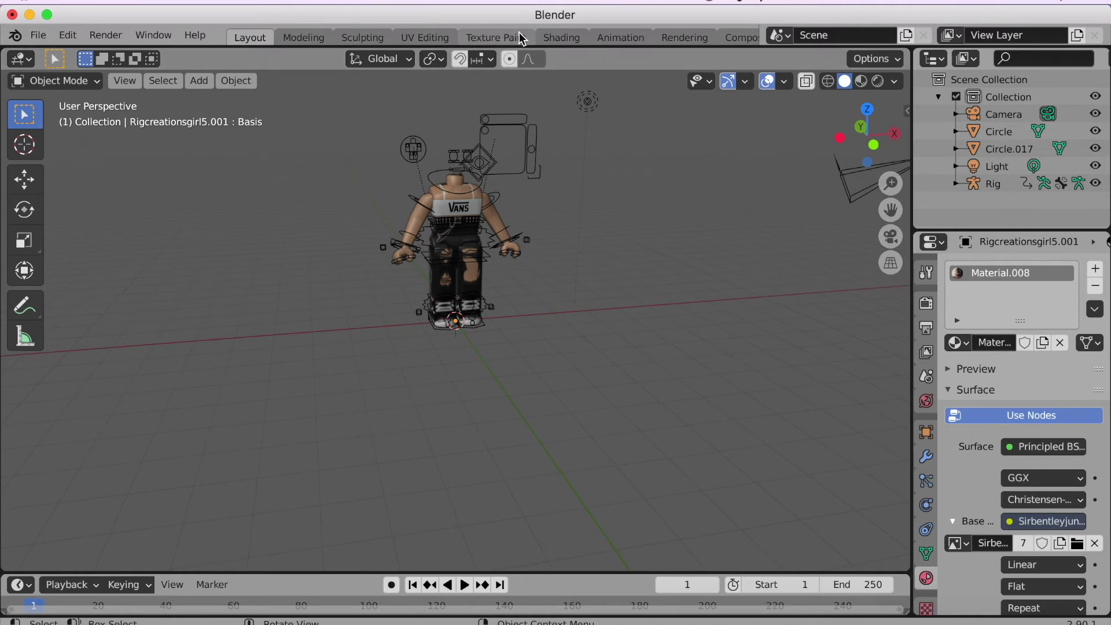
Import head.obj from the Desktop through File > Import > Wavefront (.obj)
left_click(41, 38)
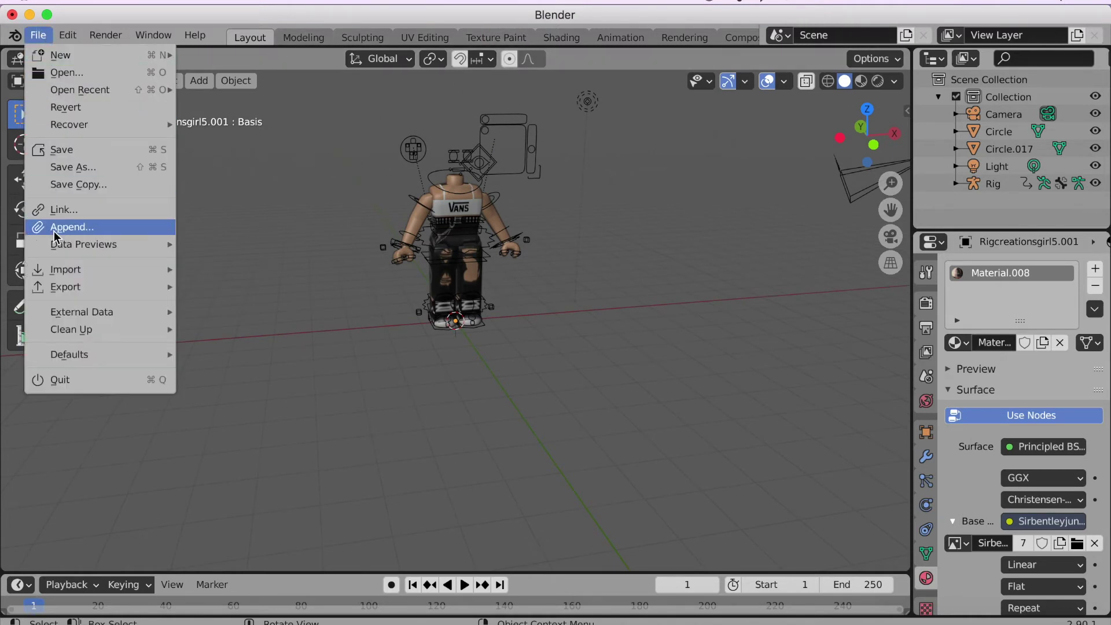
mouse_move(64, 270)
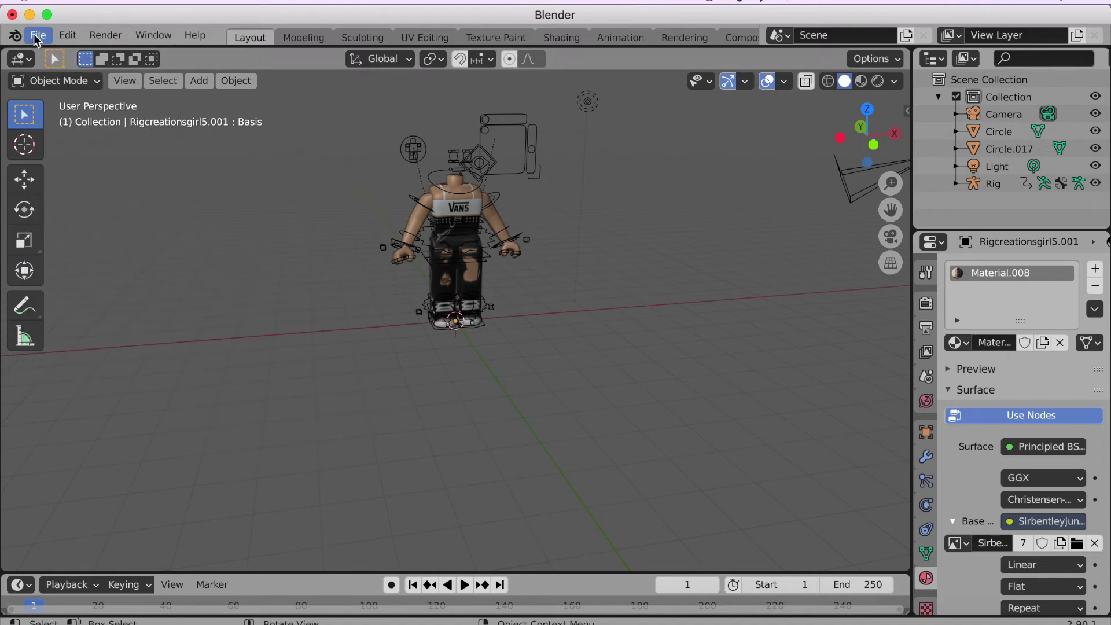
left_click(36, 35)
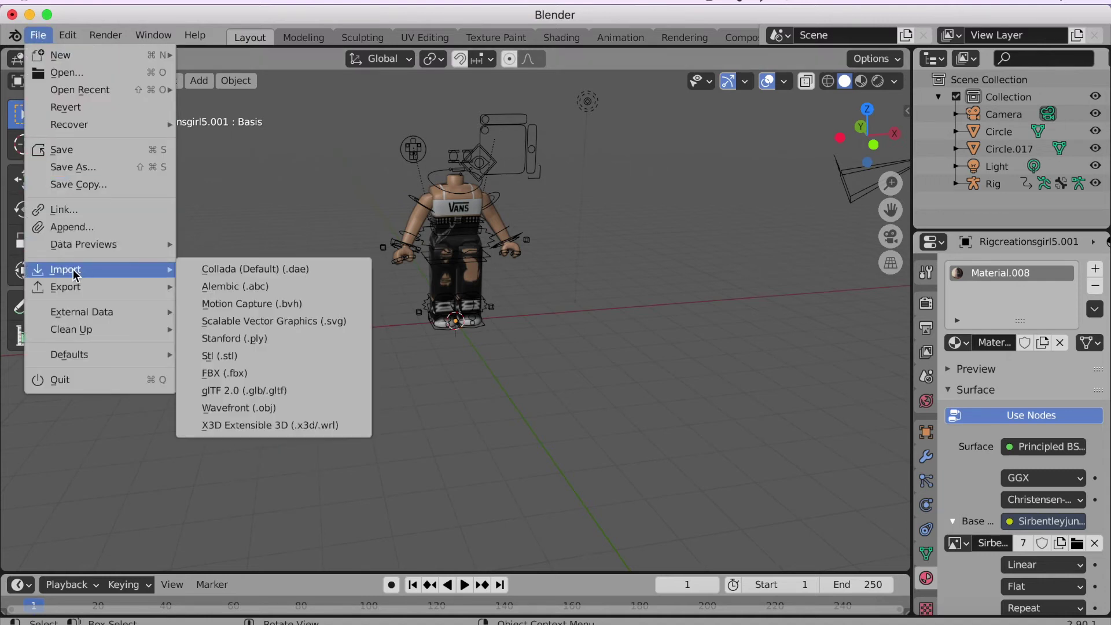
left_click(257, 407)
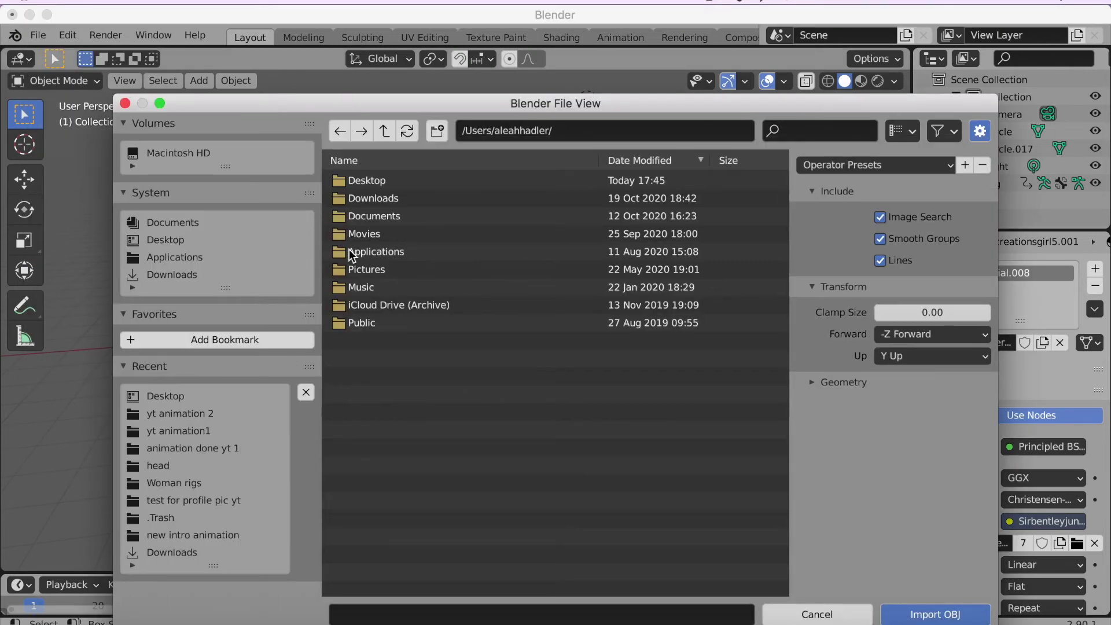
left_click(178, 240)
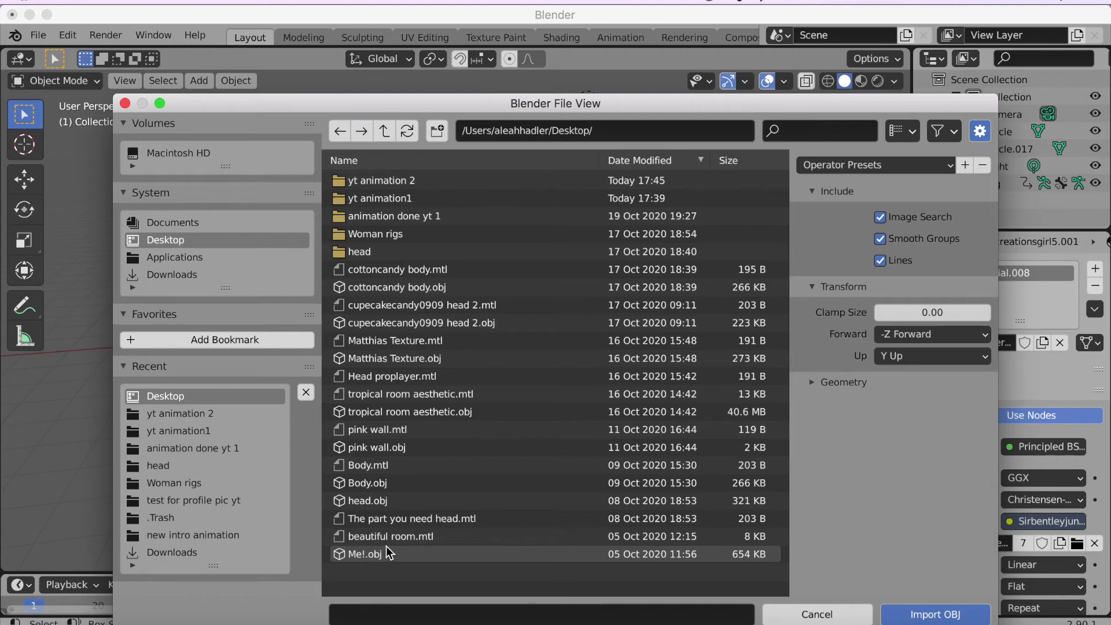
left_click(408, 499)
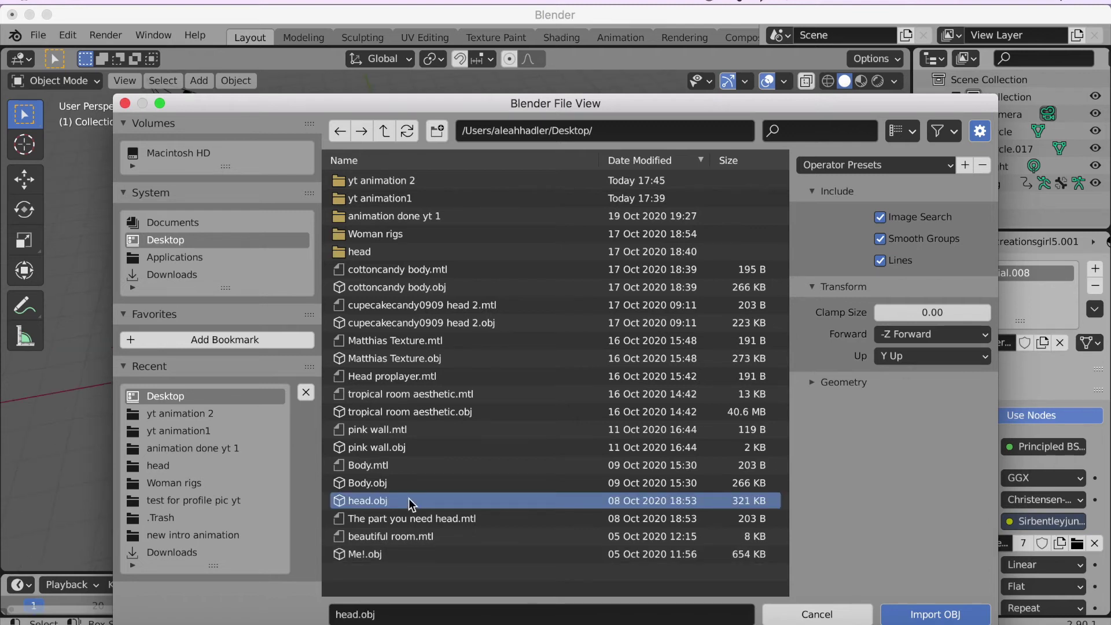
double_click(404, 498)
middle_click_drag(573, 347, 536, 399)
Select the imported head and move it along X to the right of the body
left_click(465, 255)
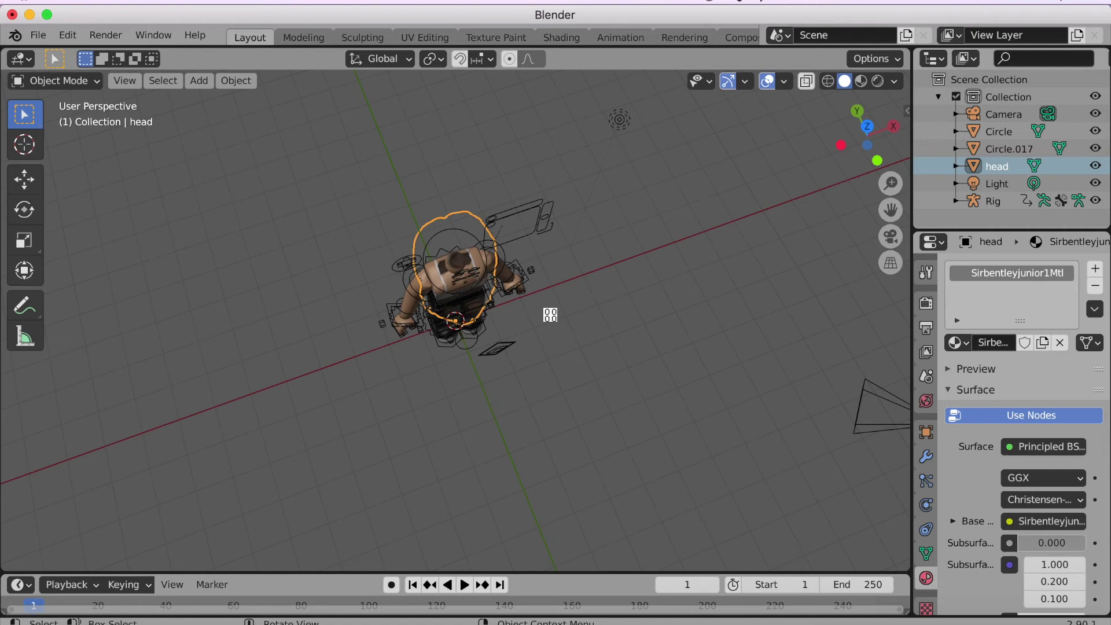
middle_click_drag(550, 315, 550, 315)
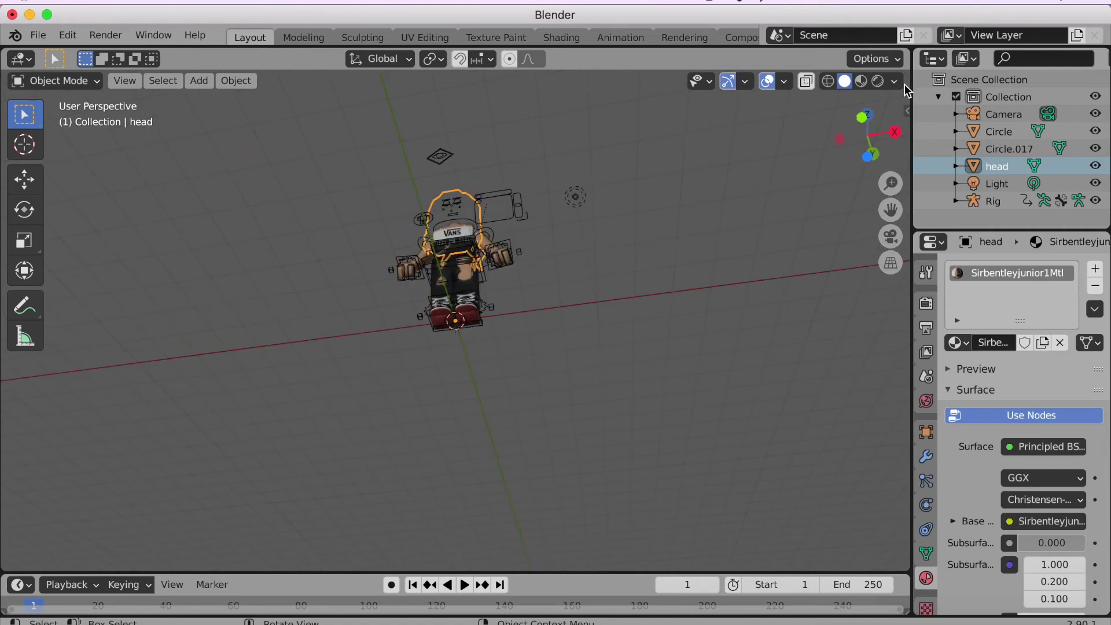
left_click(895, 81)
left_click(896, 81)
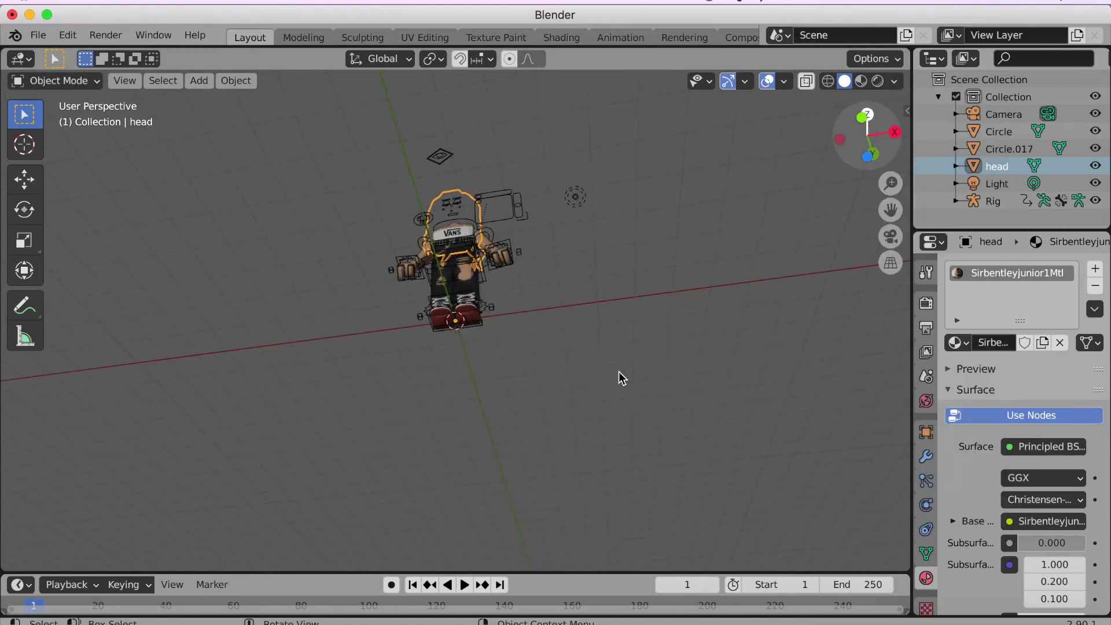
middle_click_drag(619, 376, 619, 373)
left_click(24, 180)
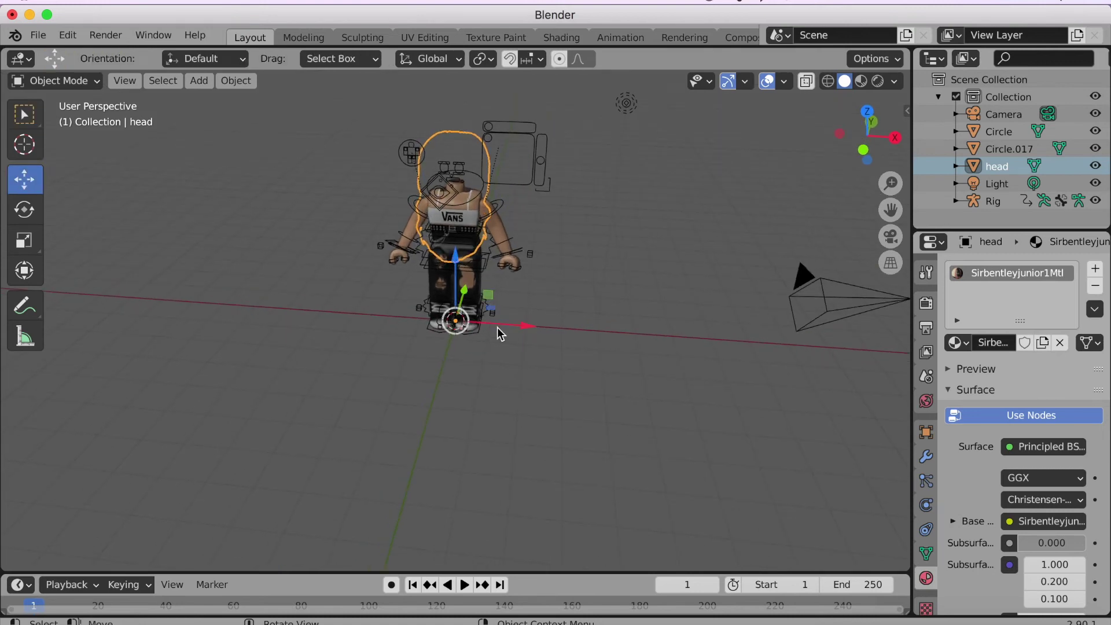
left_click_drag(509, 322, 655, 324)
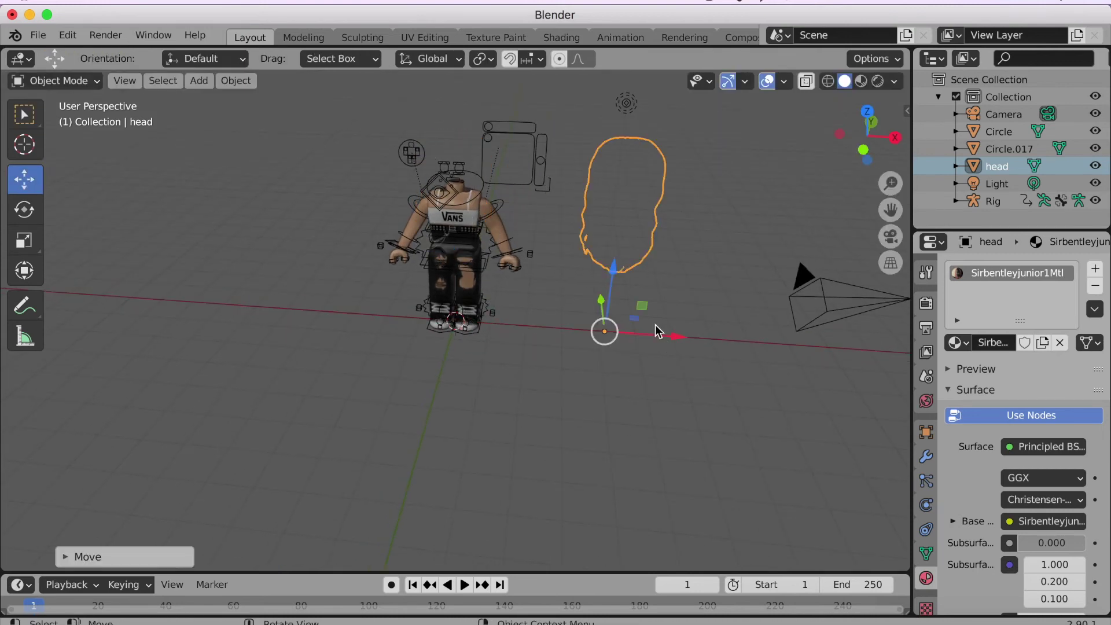
Rotate the head about 159° around Z and unlink its old material
left_click(25, 211)
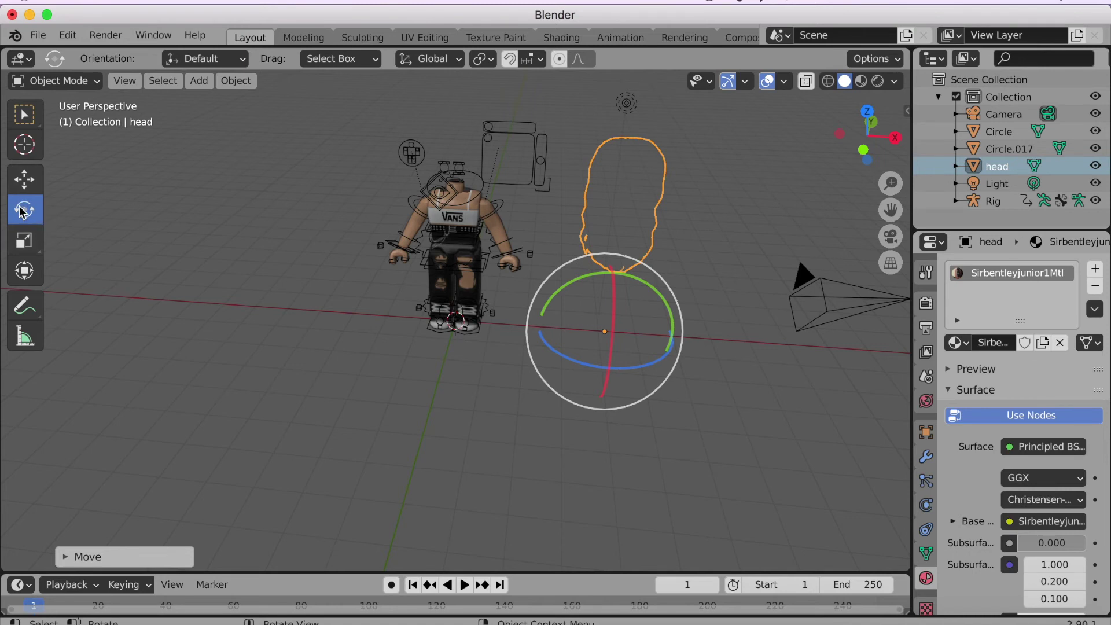
scroll(775, 281, "left", 10)
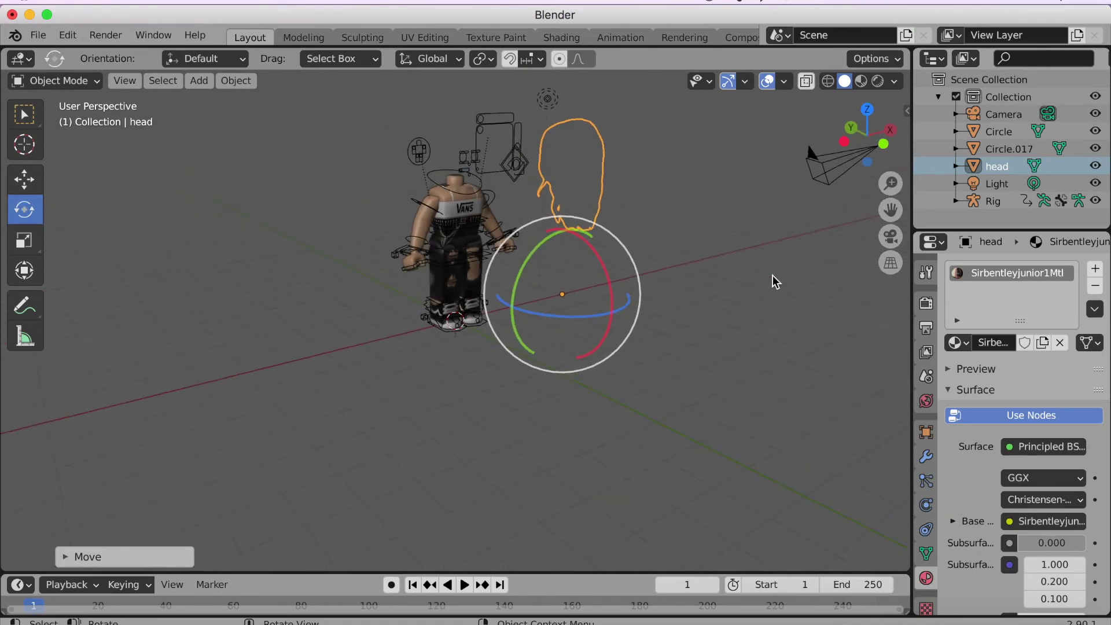
scroll(772, 276, "left", 10)
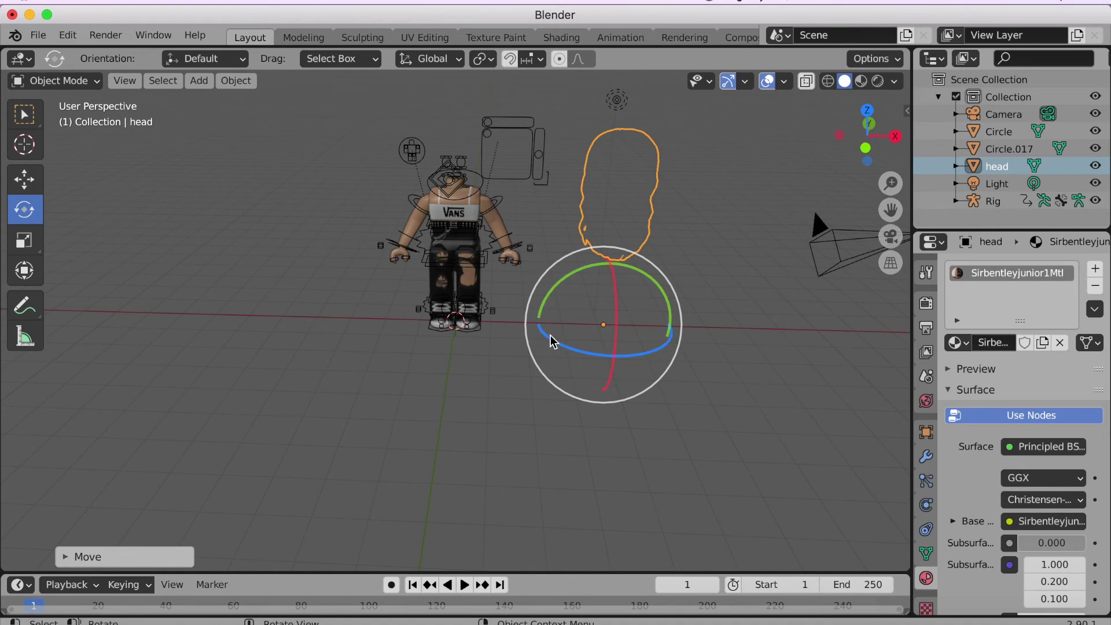
left_click_drag(551, 344, 702, 279)
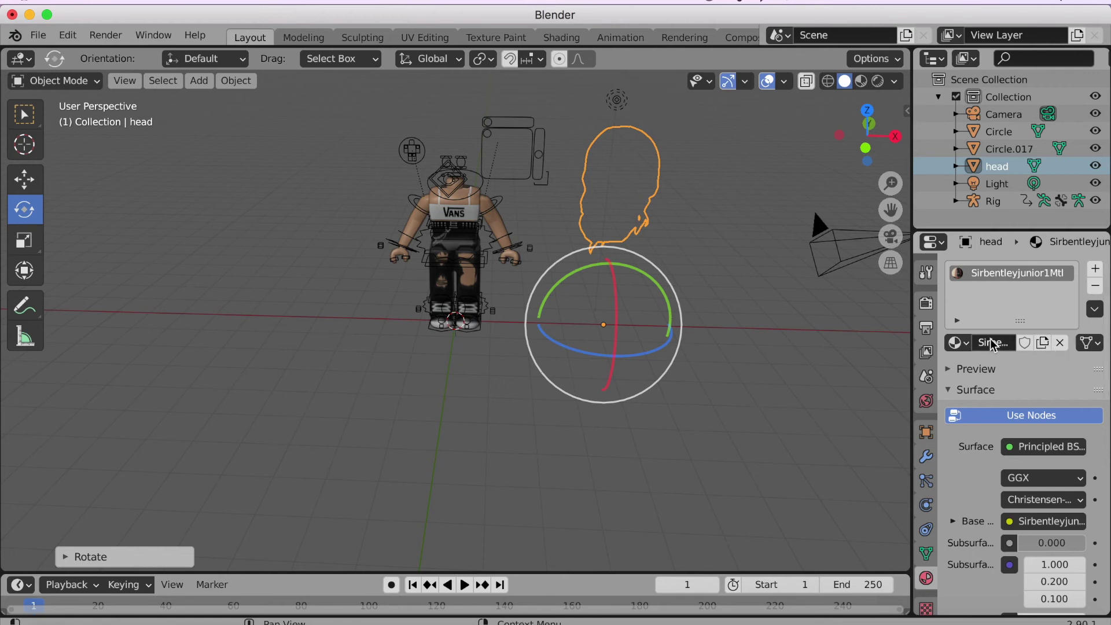
left_click(1059, 342)
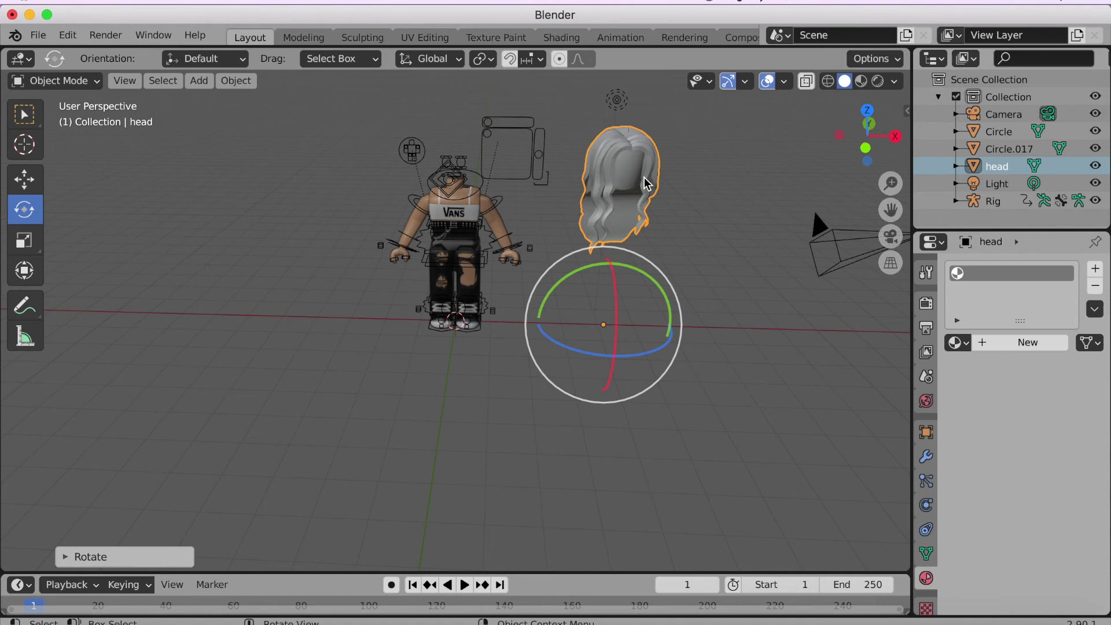
Create Material.009 for the head with an Image Texture on Base Color, then browse for the image
left_click(1006, 345)
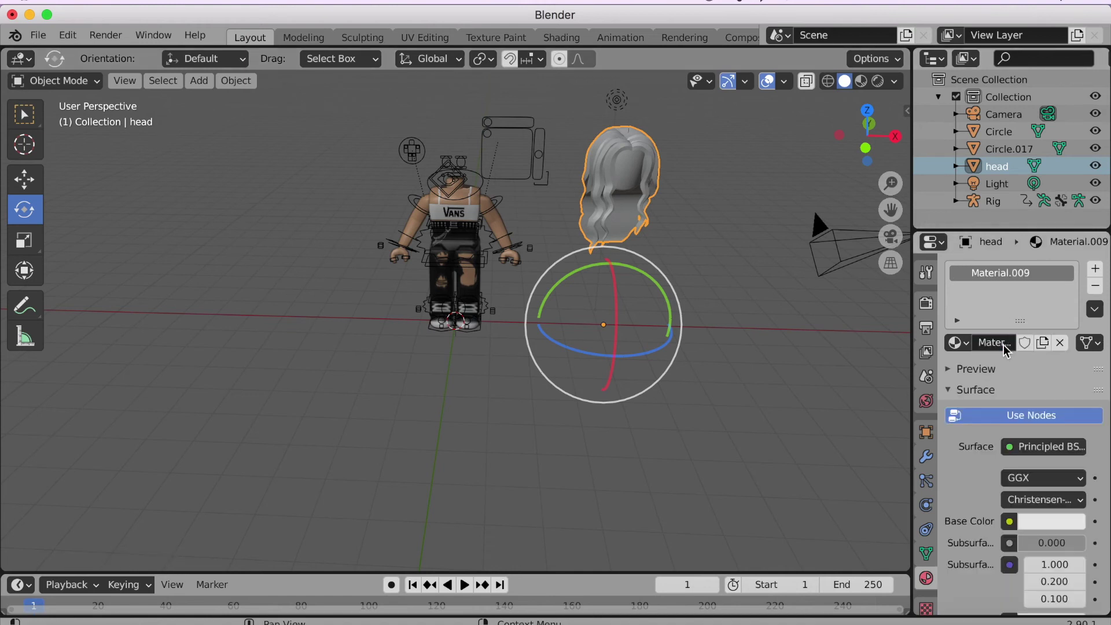
left_click(1009, 522)
left_click(646, 368)
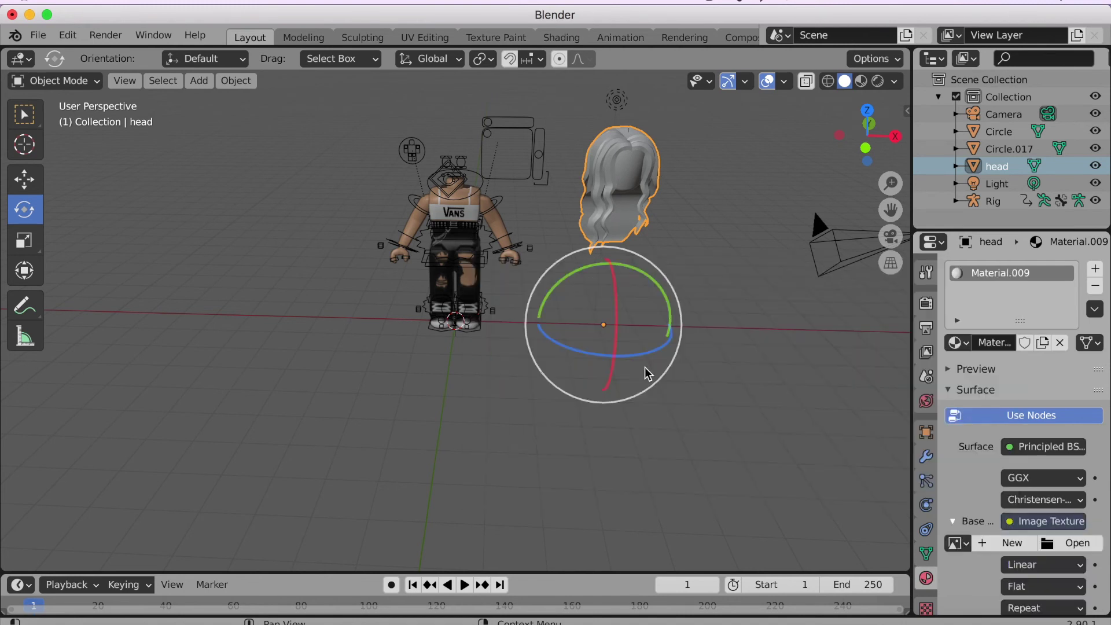
left_click(1076, 543)
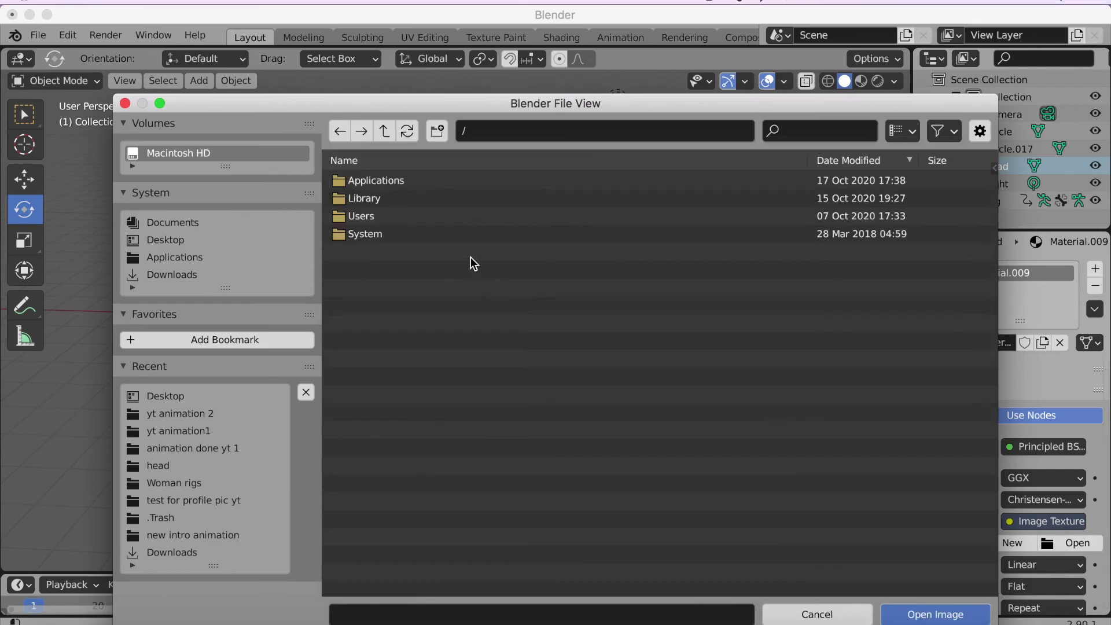
Load Sirbentleyjunior1Tex.png from the Desktop head folder as the head's texture
left_click(165, 238)
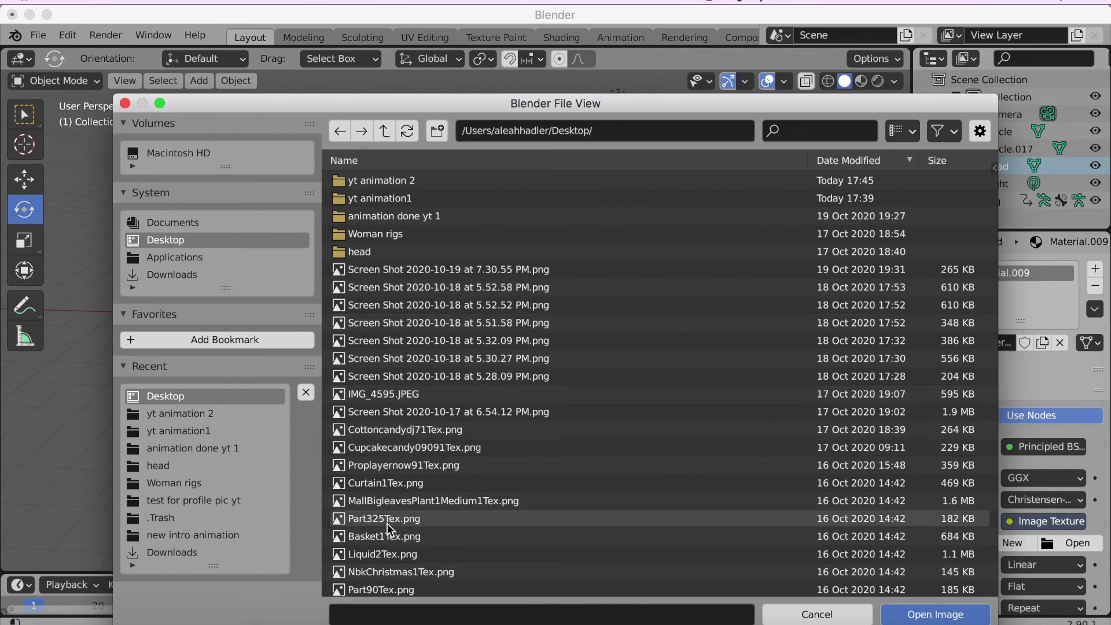
scroll(387, 523, "down", 6)
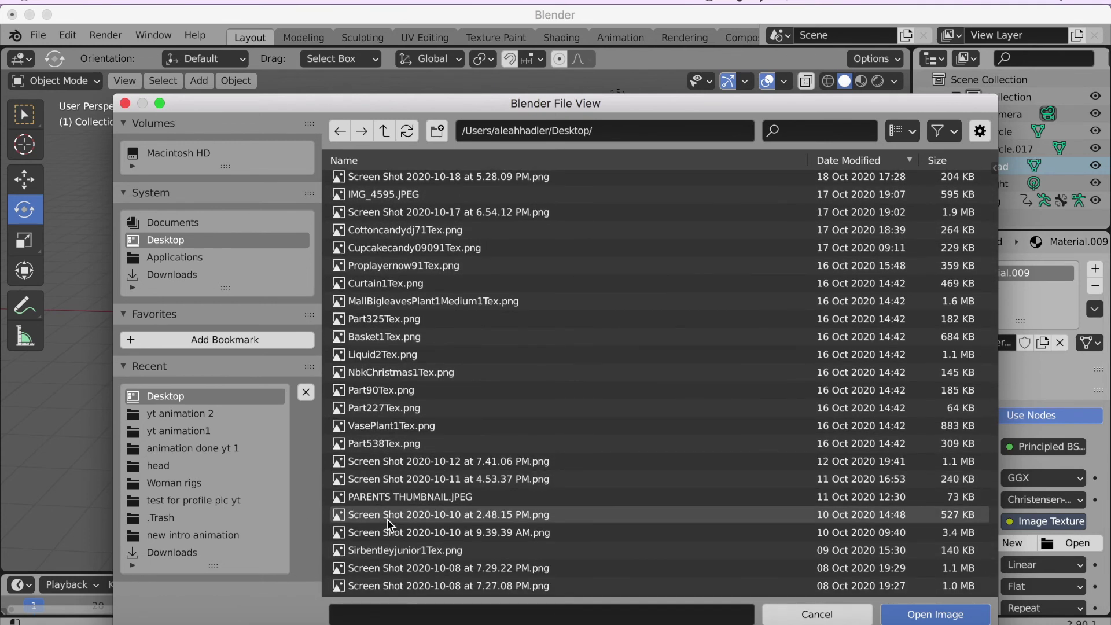
scroll(387, 519, "up", 6)
scroll(391, 191, "down", 1)
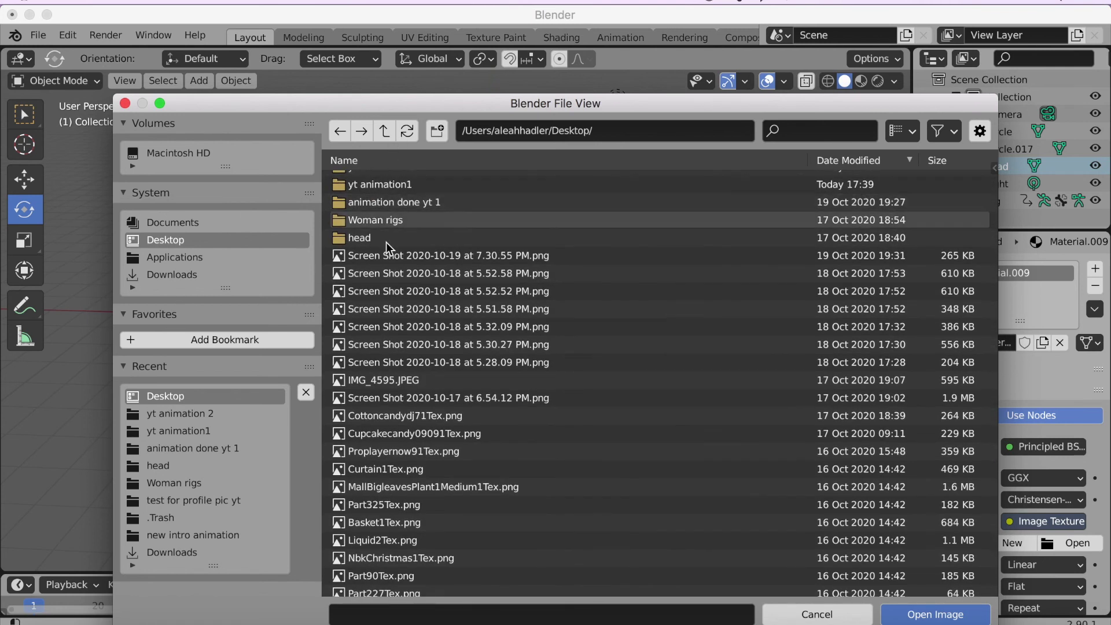
double_click(380, 233)
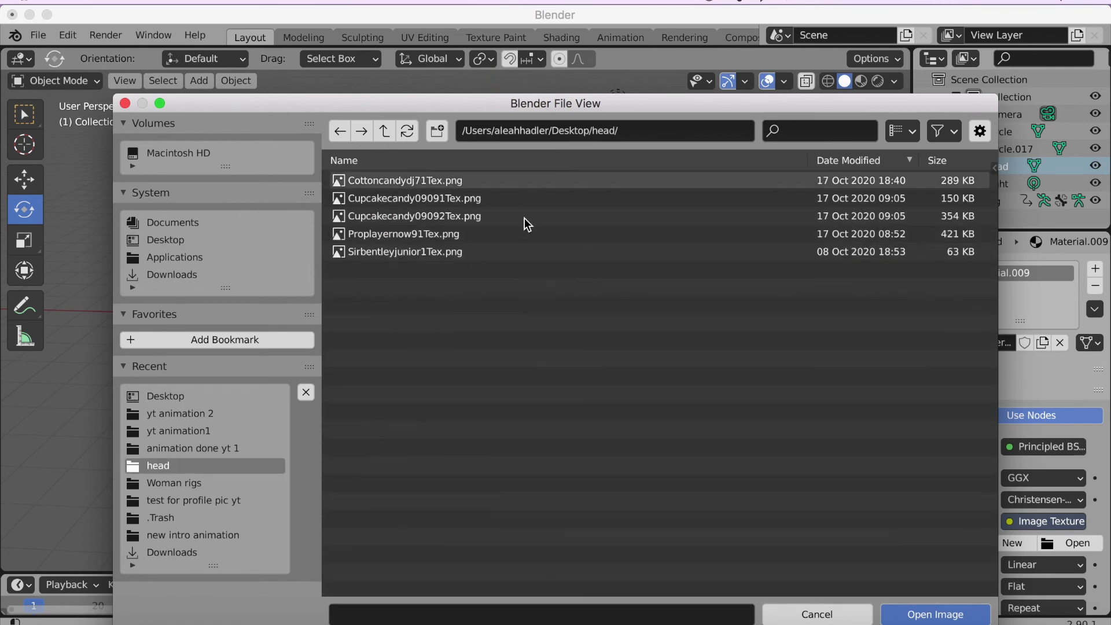
double_click(516, 252)
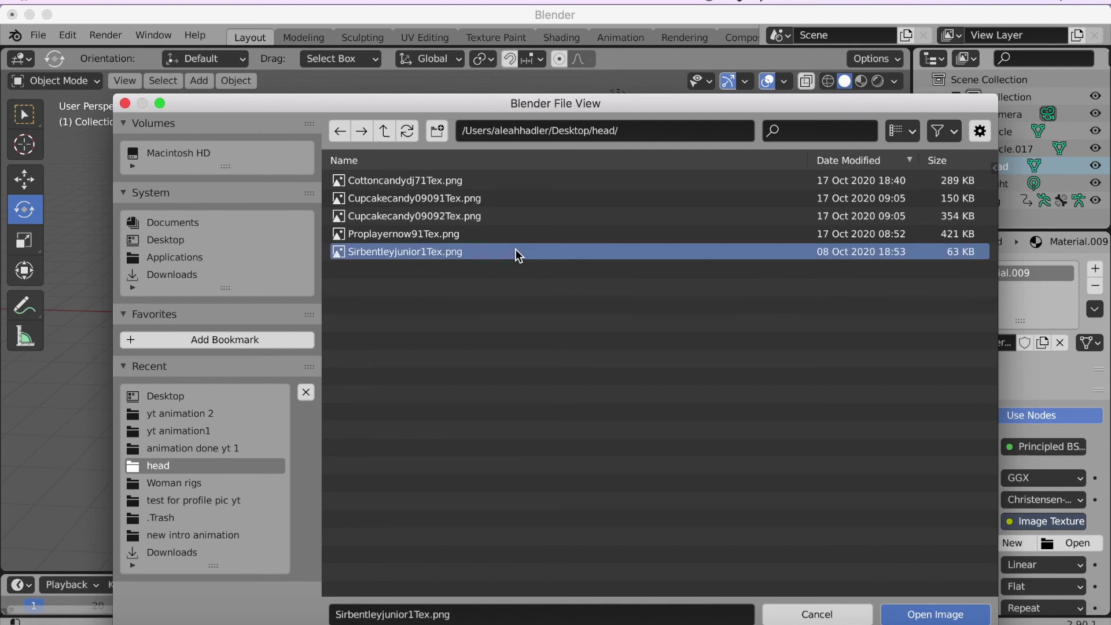
left_click(15, 189)
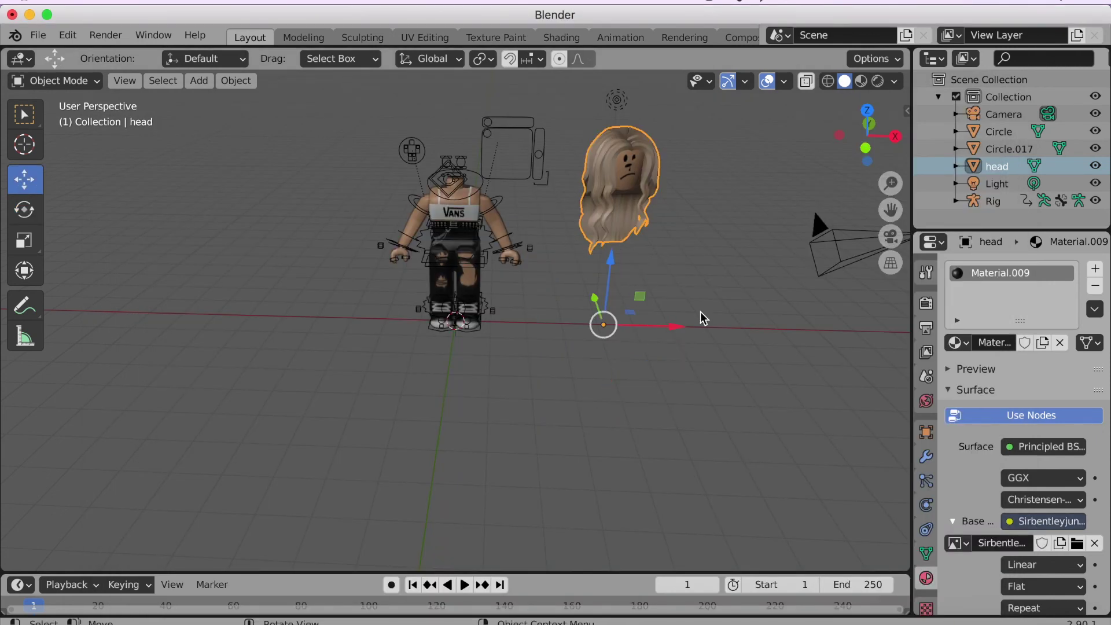
Move the head left along X onto the body's shoulders and fine-tune its alignment
left_click_drag(678, 331, 522, 323)
scroll(577, 172, "left", 10)
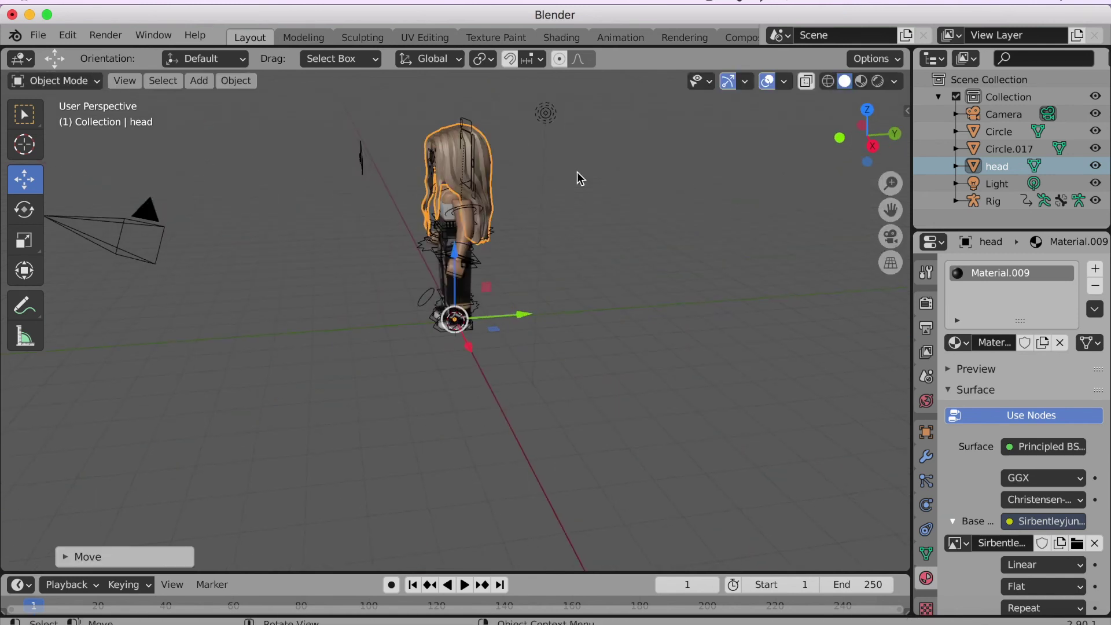
scroll(577, 172, "left", 10)
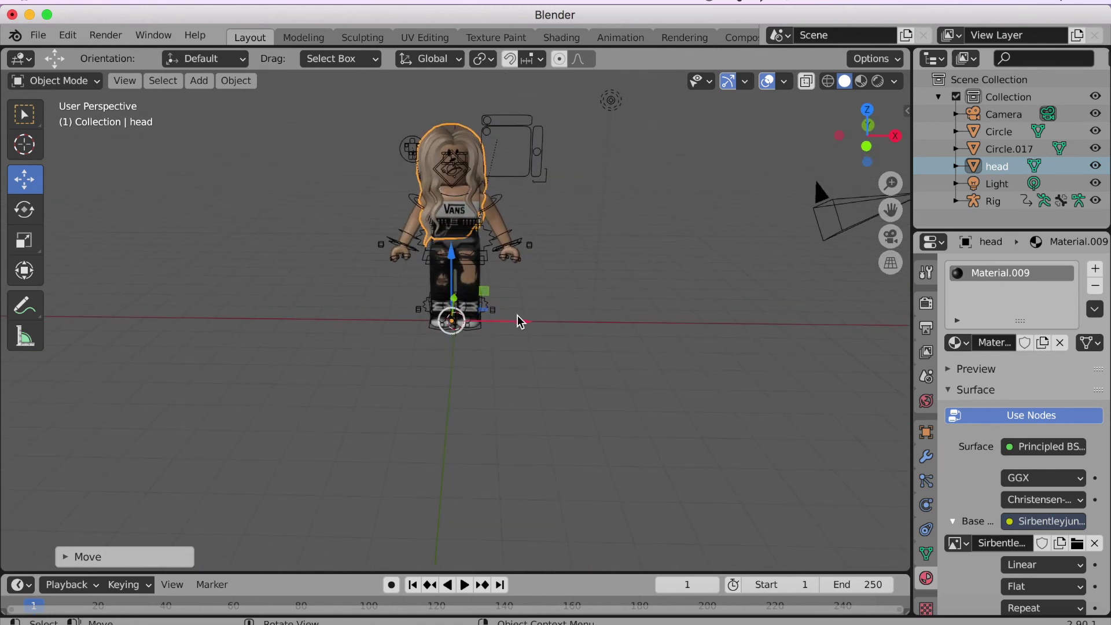
left_click_drag(523, 321, 528, 324)
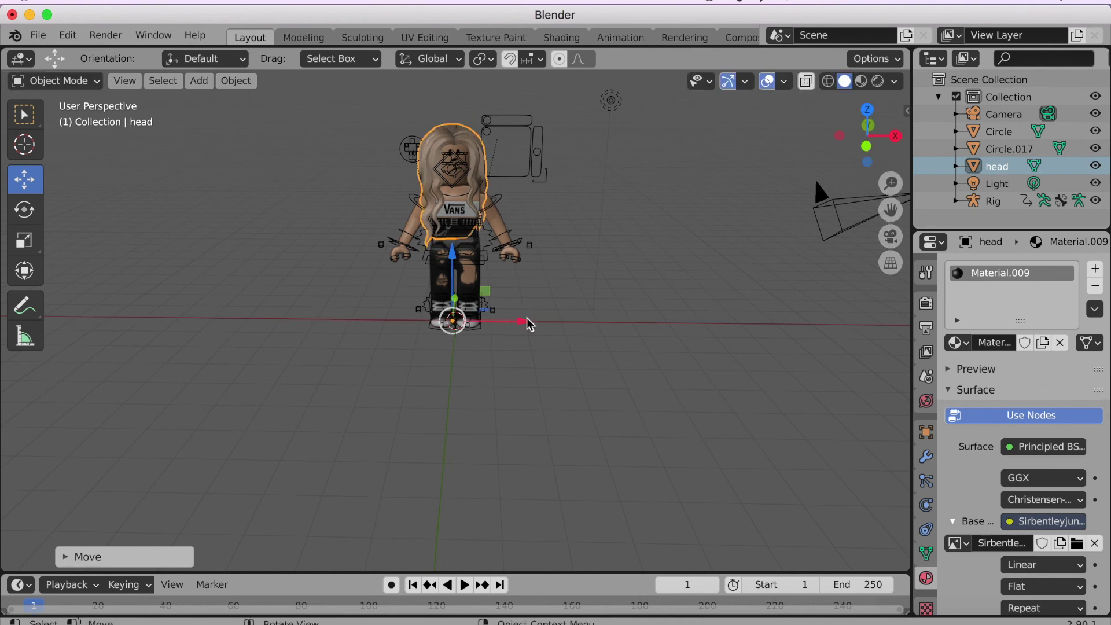
Straighten the head with a slight Z rotation of about -1.58° and check the fit
left_click(23, 209)
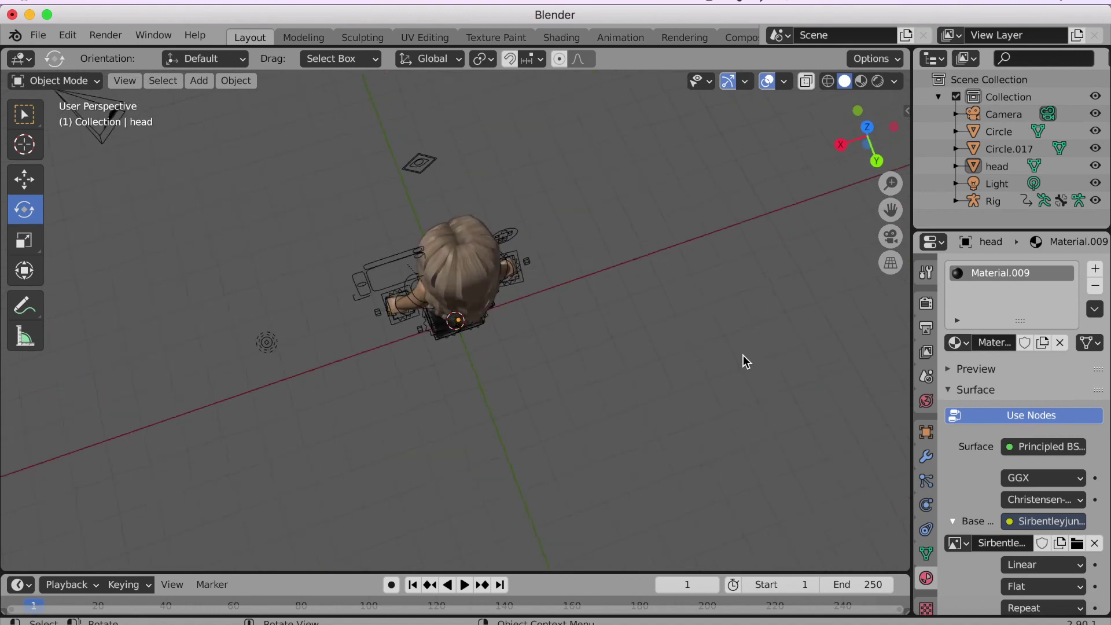
scroll(743, 356, "down", 10)
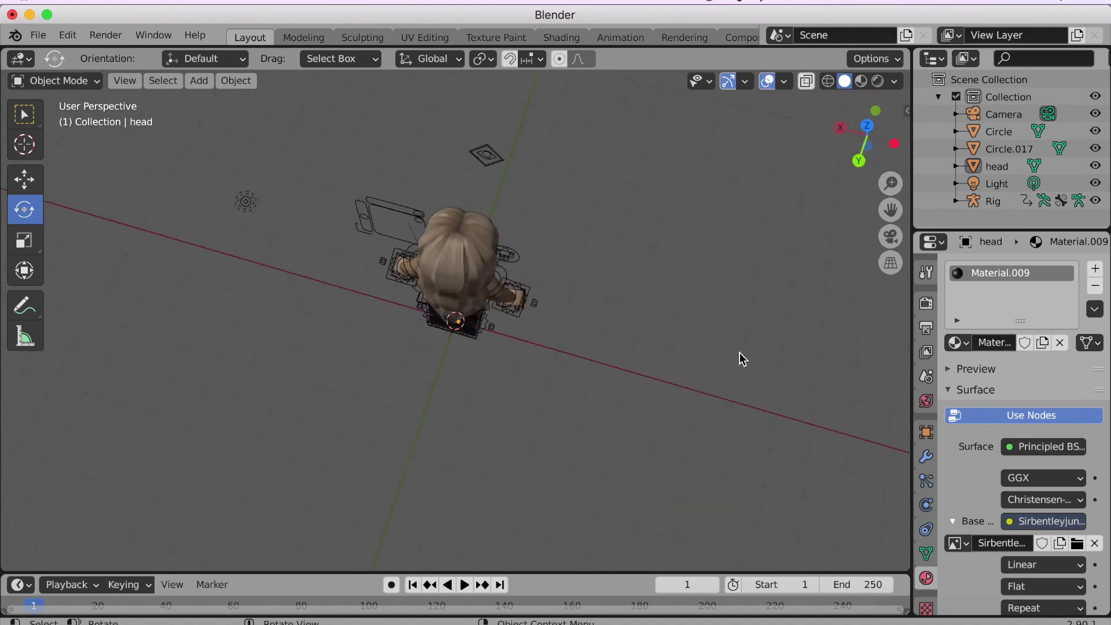
scroll(740, 352, "down", 10)
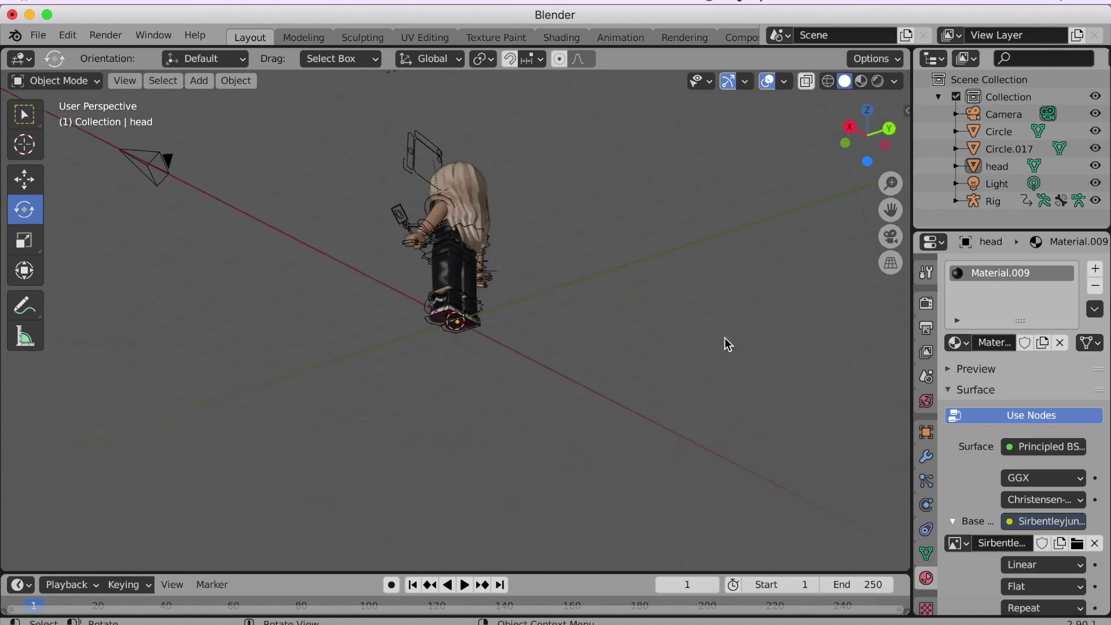
scroll(677, 313, "down", 3)
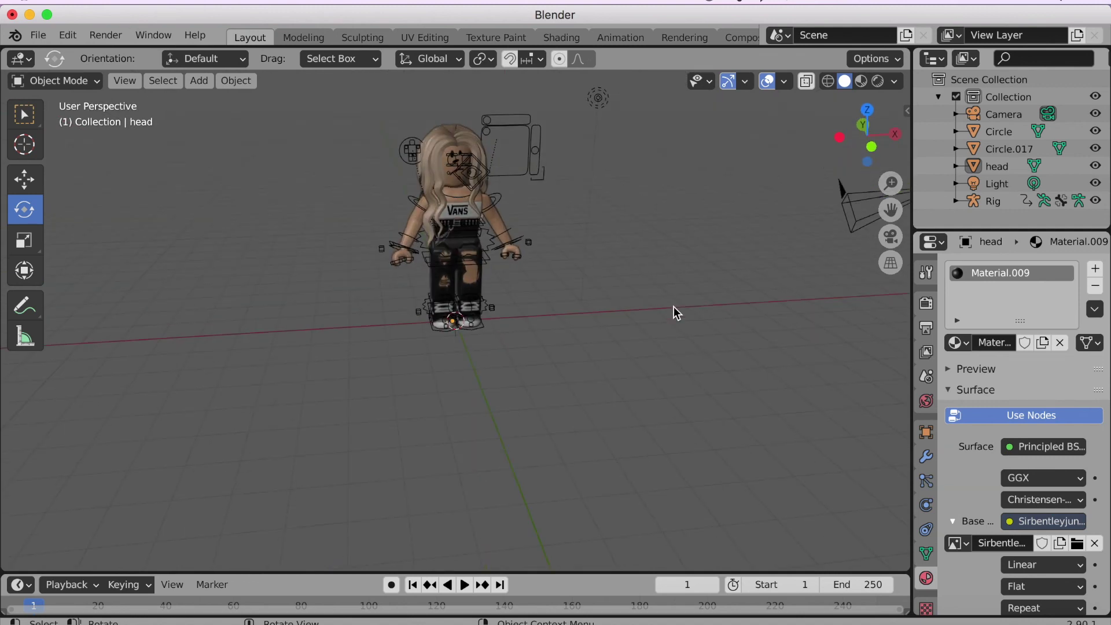